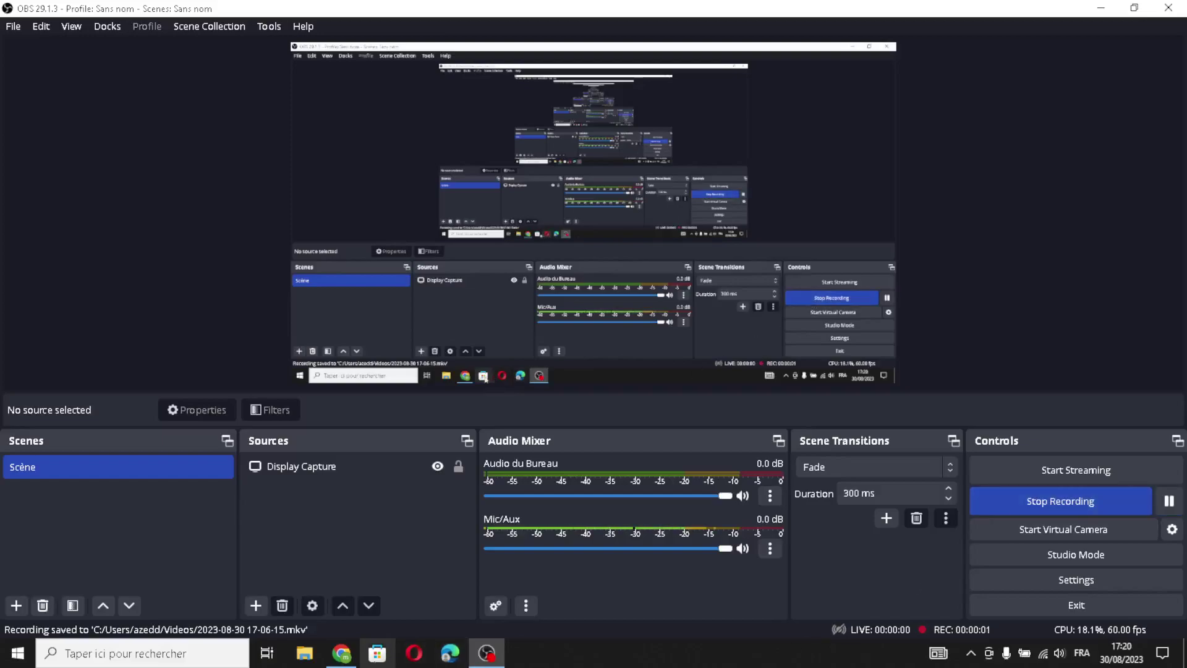
- Switch to Chrome, search Google for "wix" and open the Wix website
click(339, 660)
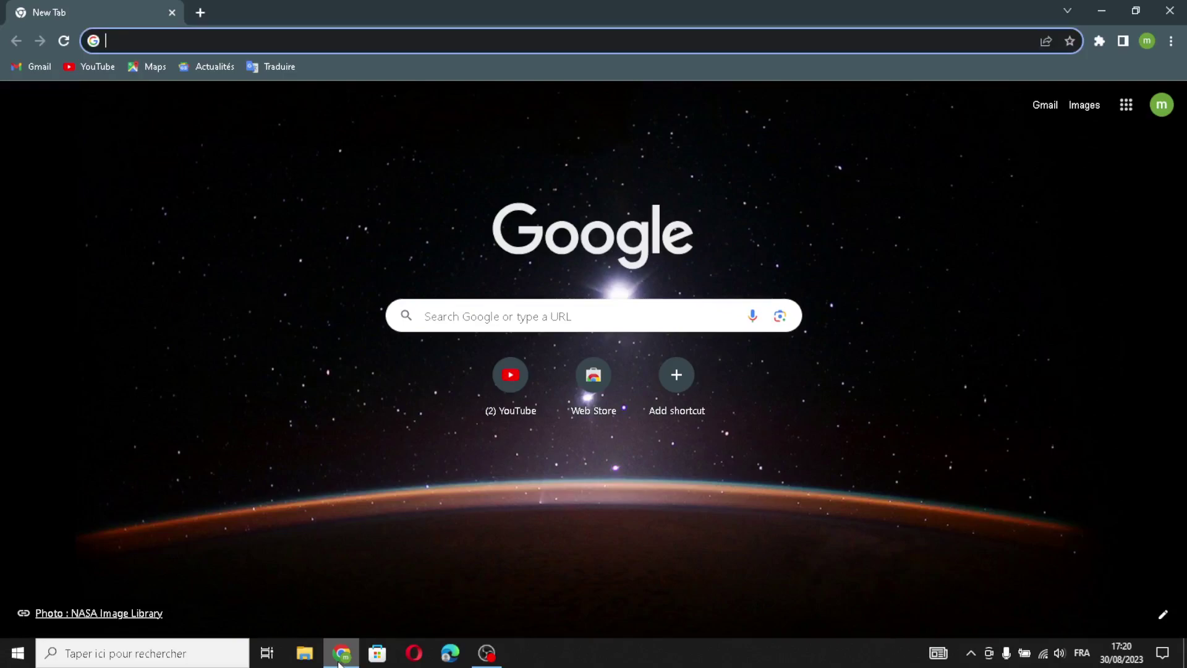
text(wix)
key(Return)
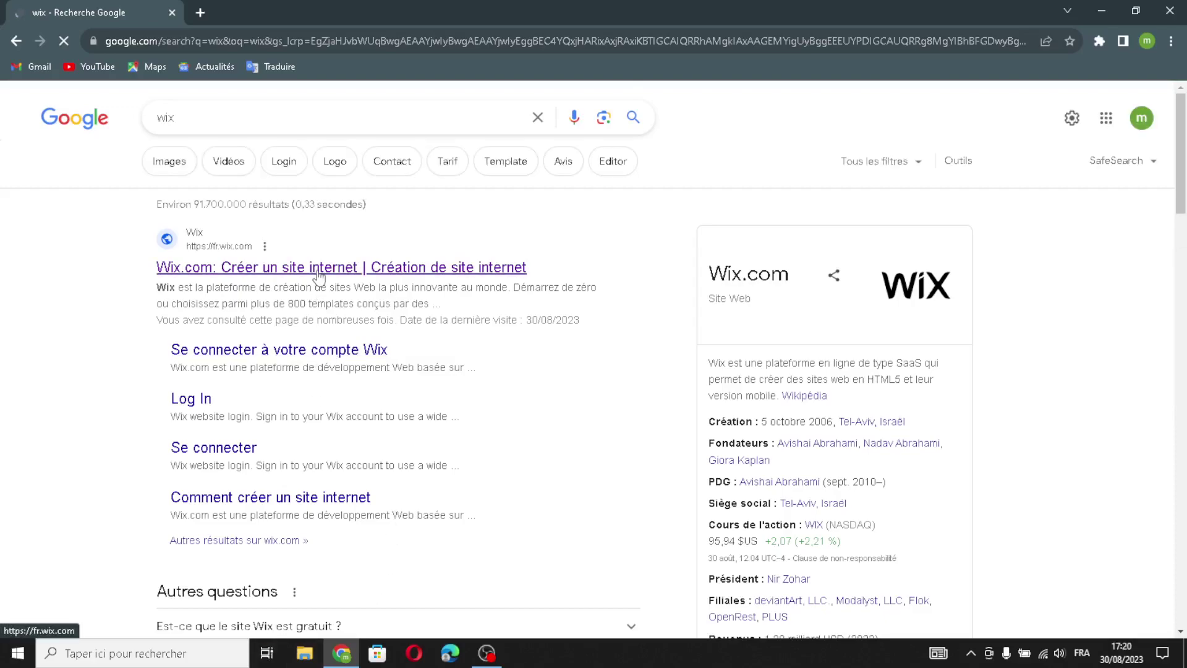
click(319, 270)
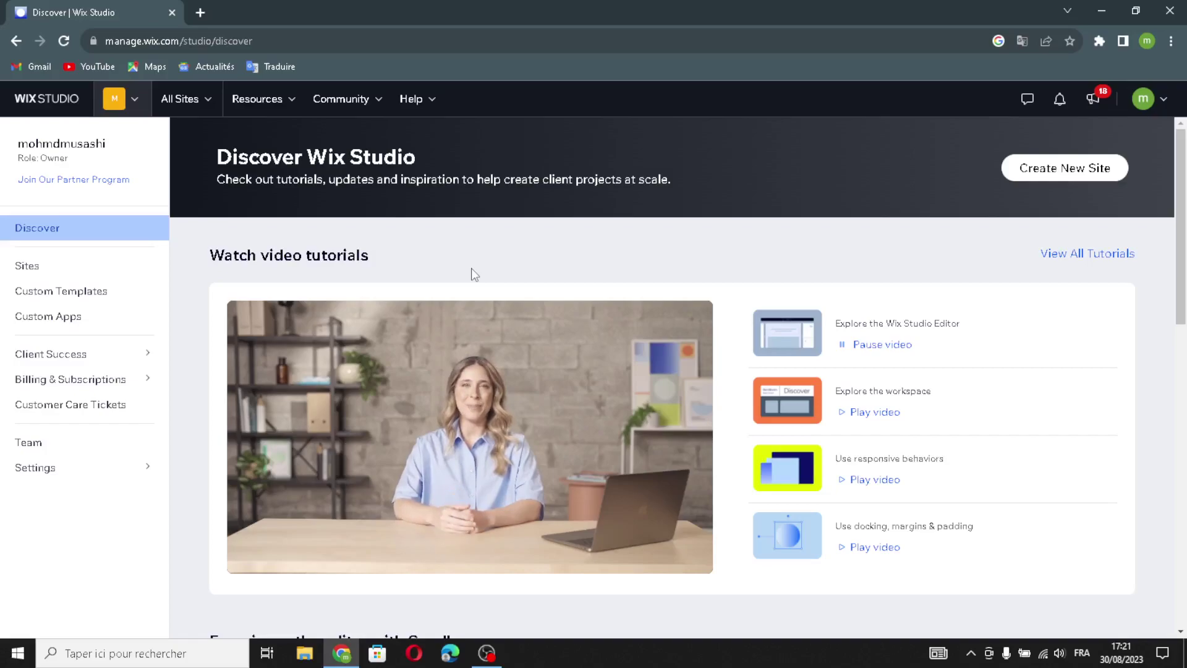
- Start a new site built with Wix Editor, searching the website types for "exchange programs" and choosing Currency Exchange Service
click(1015, 172)
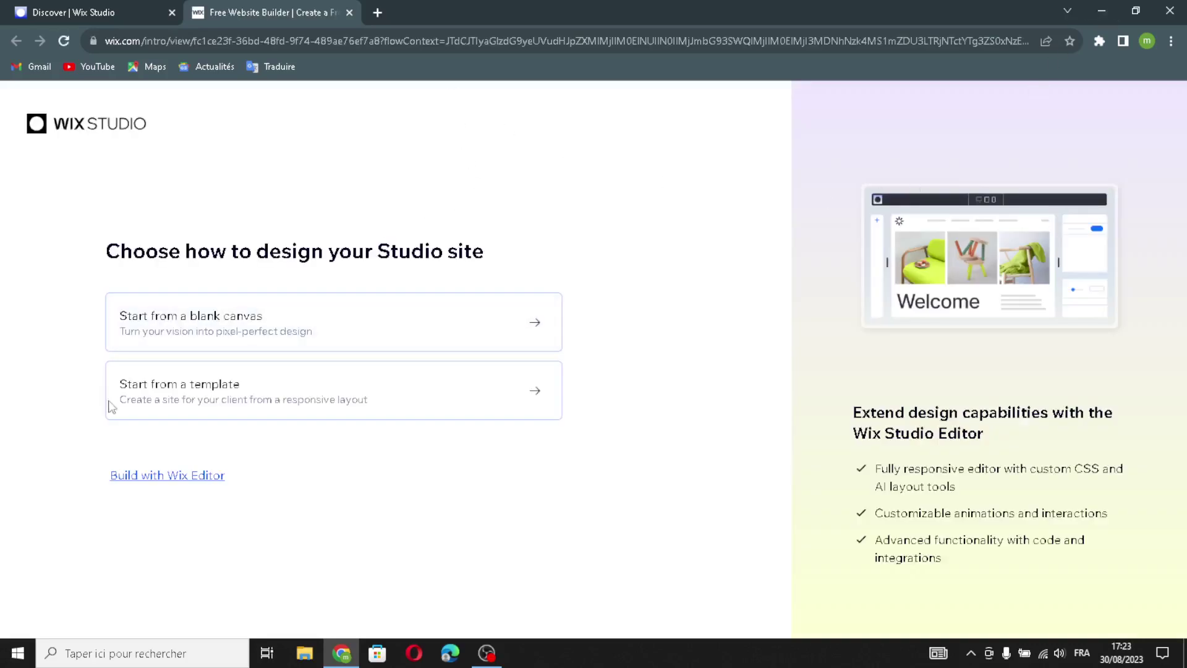
click(164, 475)
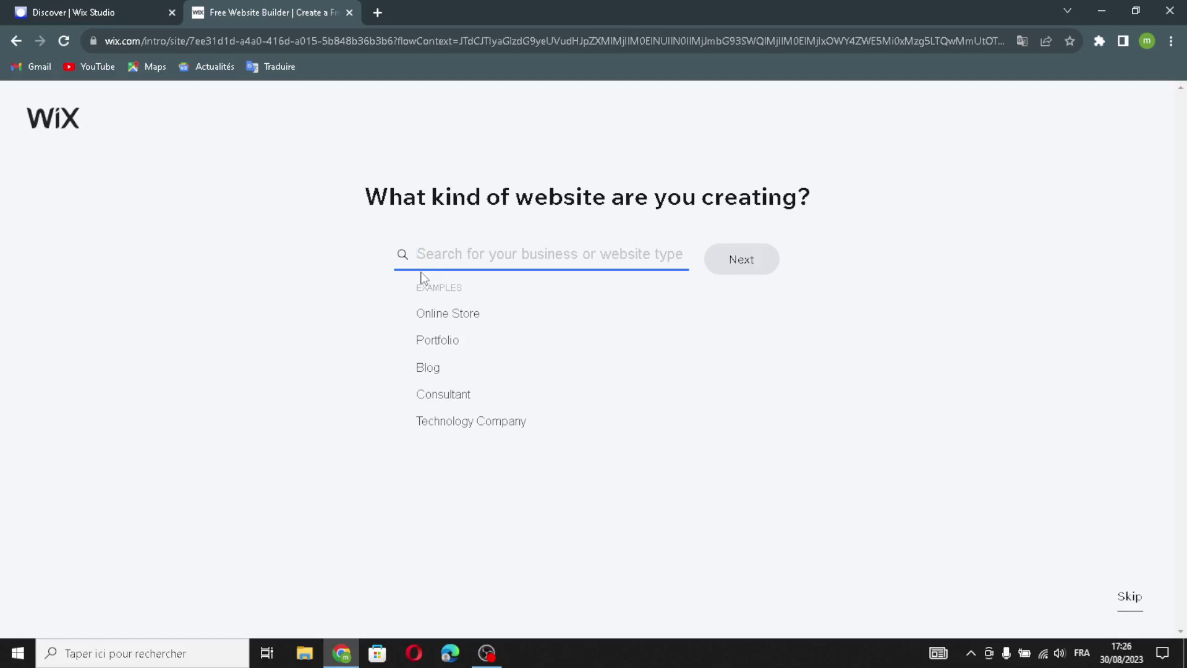
text(cul)
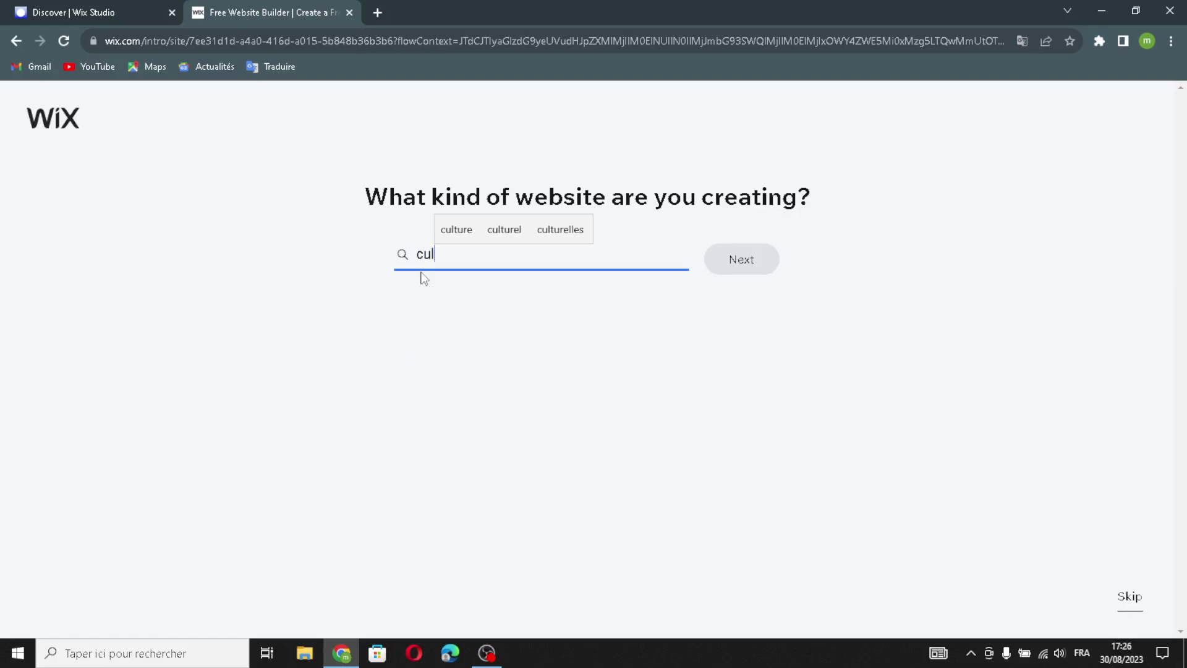
text(tura)
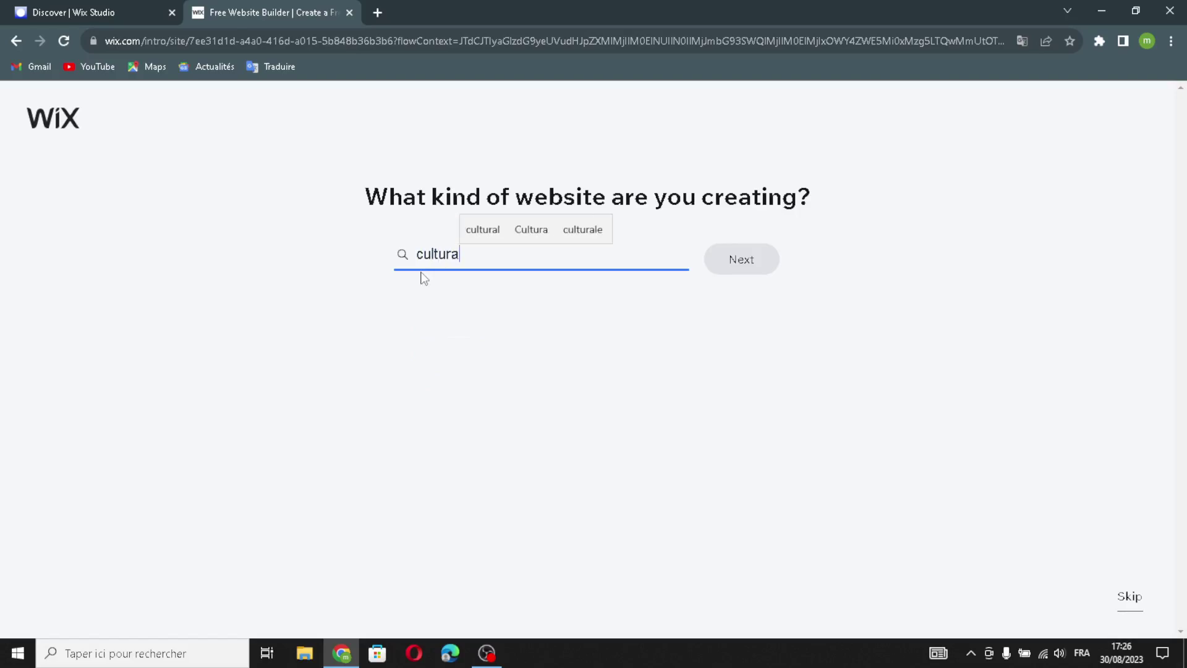
text(l ex)
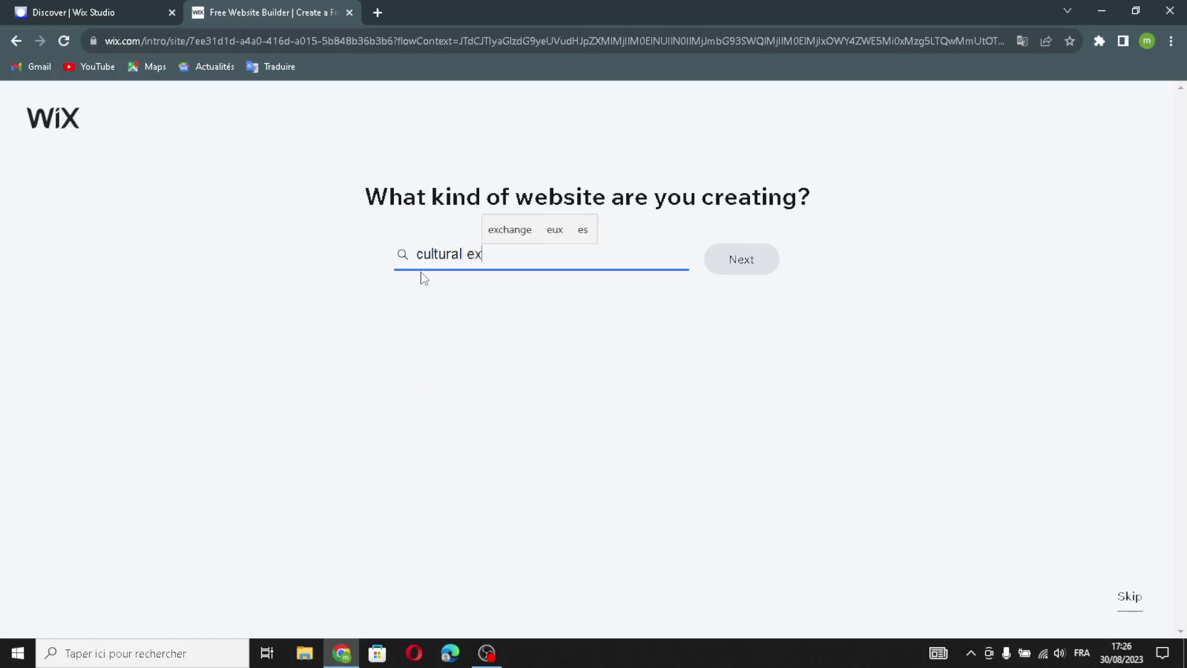
text(change)
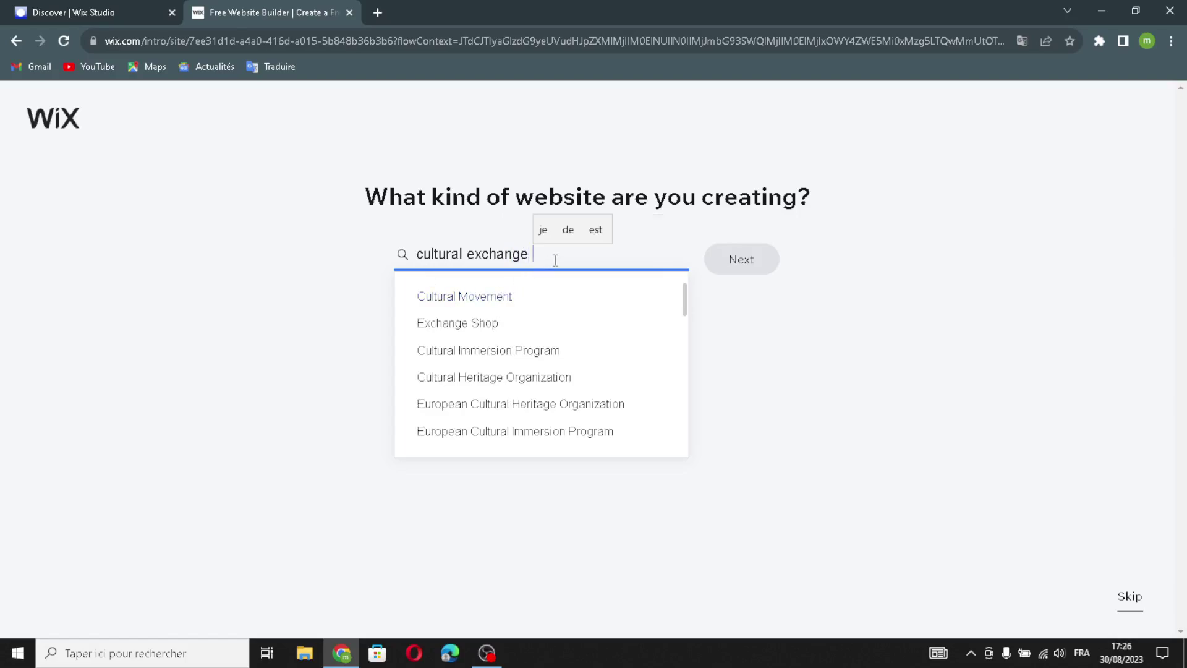
key(ctrl+f)
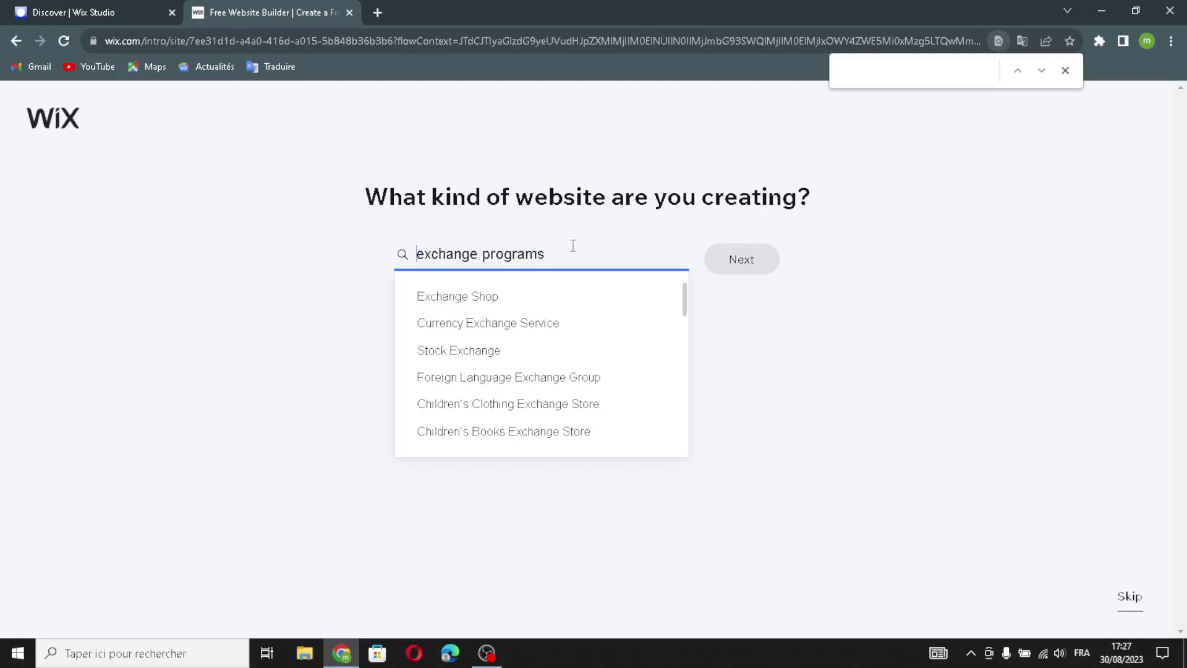
click(512, 333)
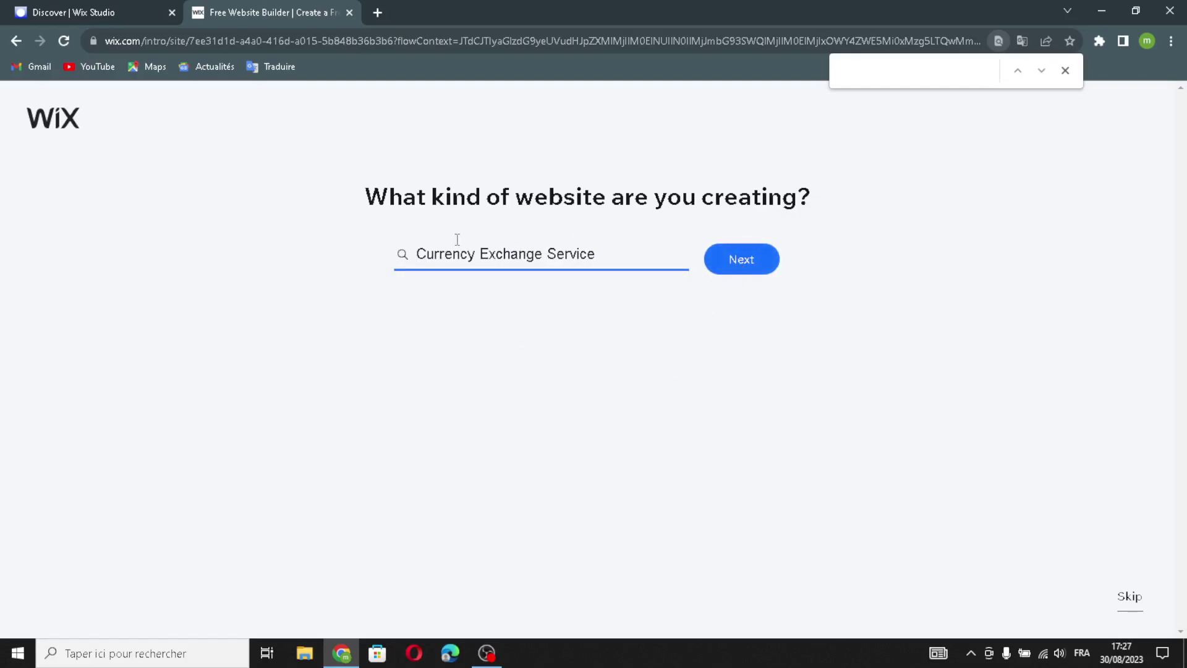
click(713, 257)
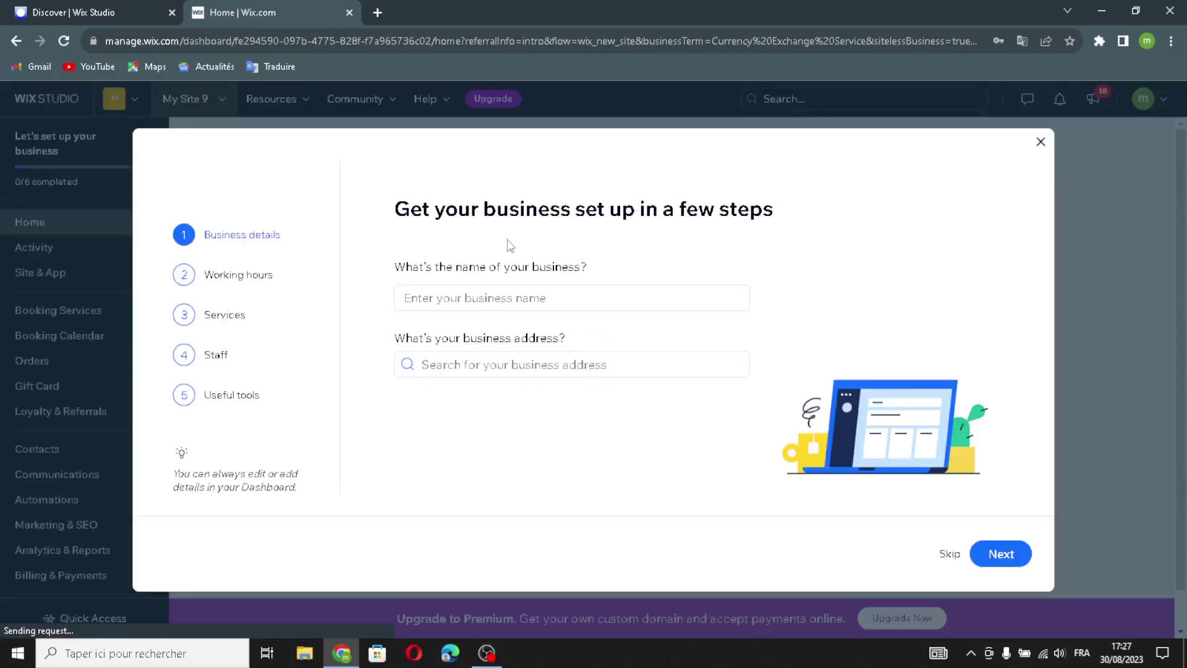
- Name the business GlobalFusion Exchanges without an address and accept the default working hours setup
click(441, 305)
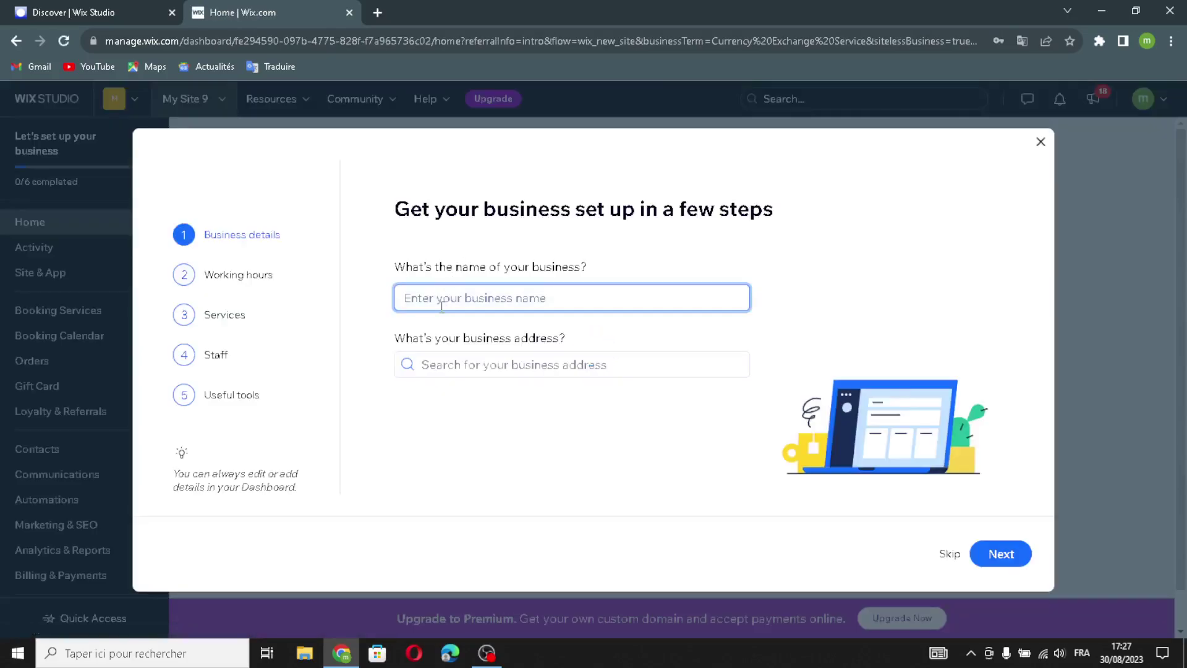
text(GlobalFusion Exchanges)
click(463, 365)
click(1000, 553)
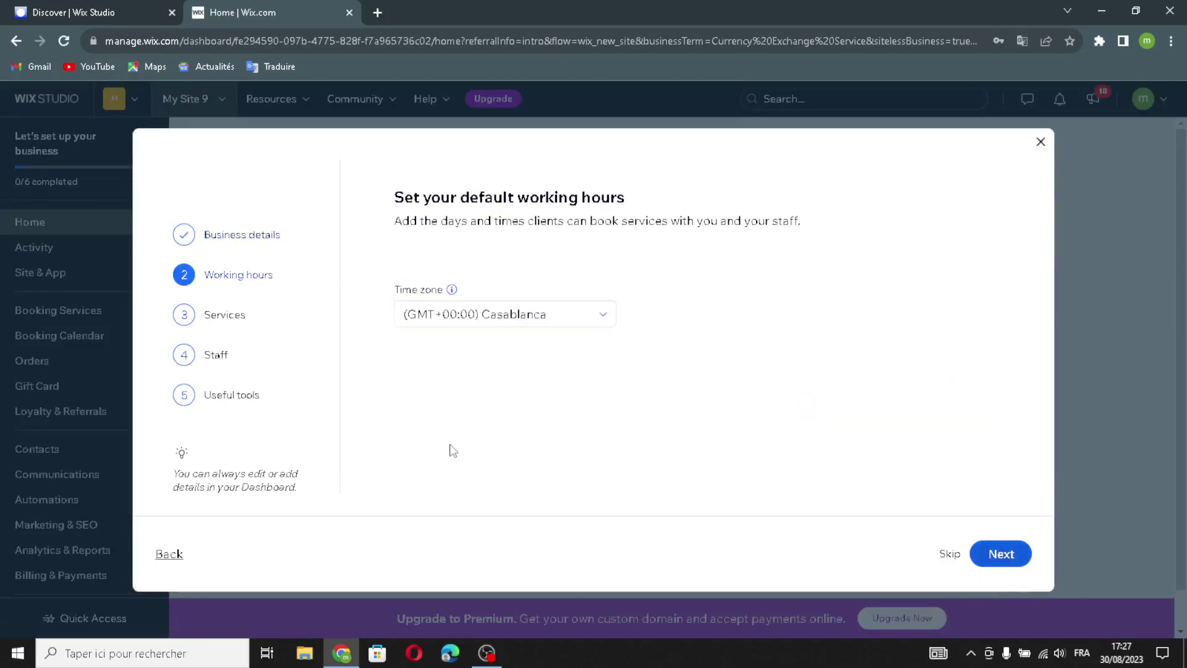
click(1000, 552)
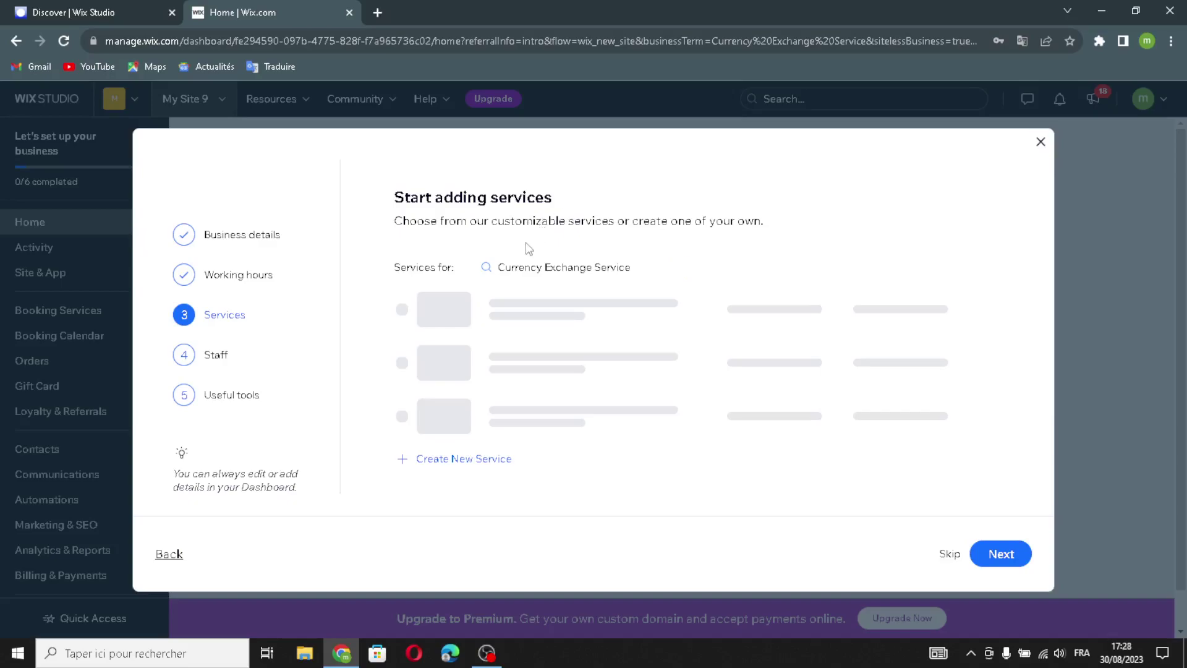
- Include the Financial Checkup and Grant Writing Q&A services, and continue past the staff details
scroll(551, 396, down, 3)
click(538, 388)
click(586, 347)
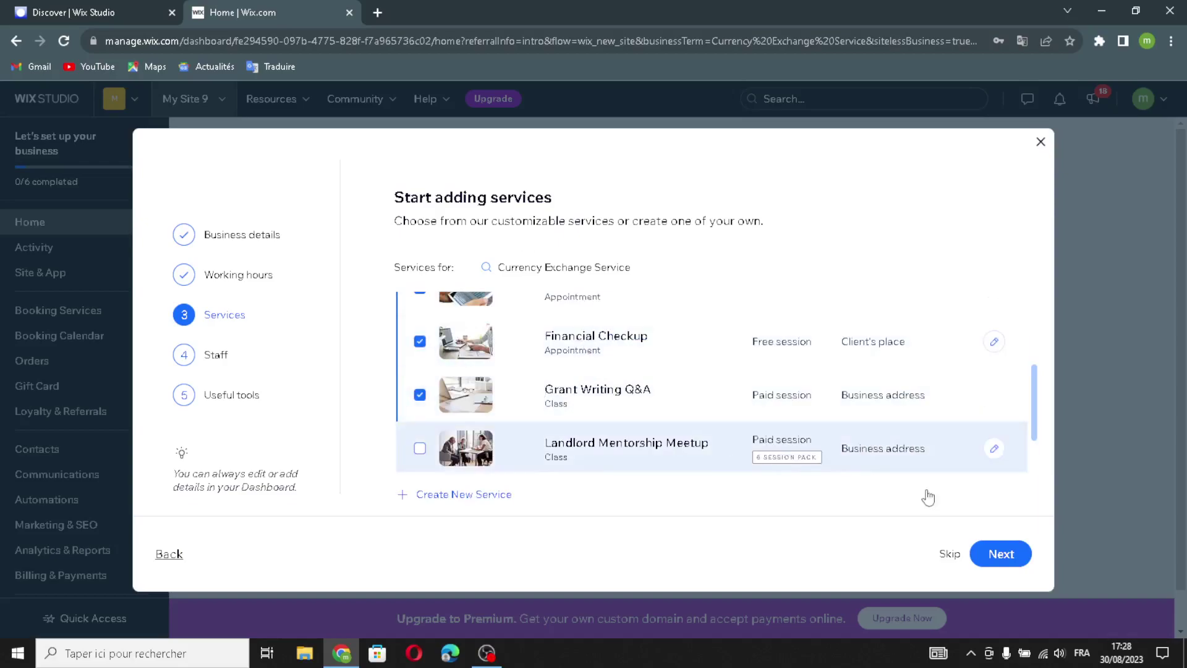
click(1002, 555)
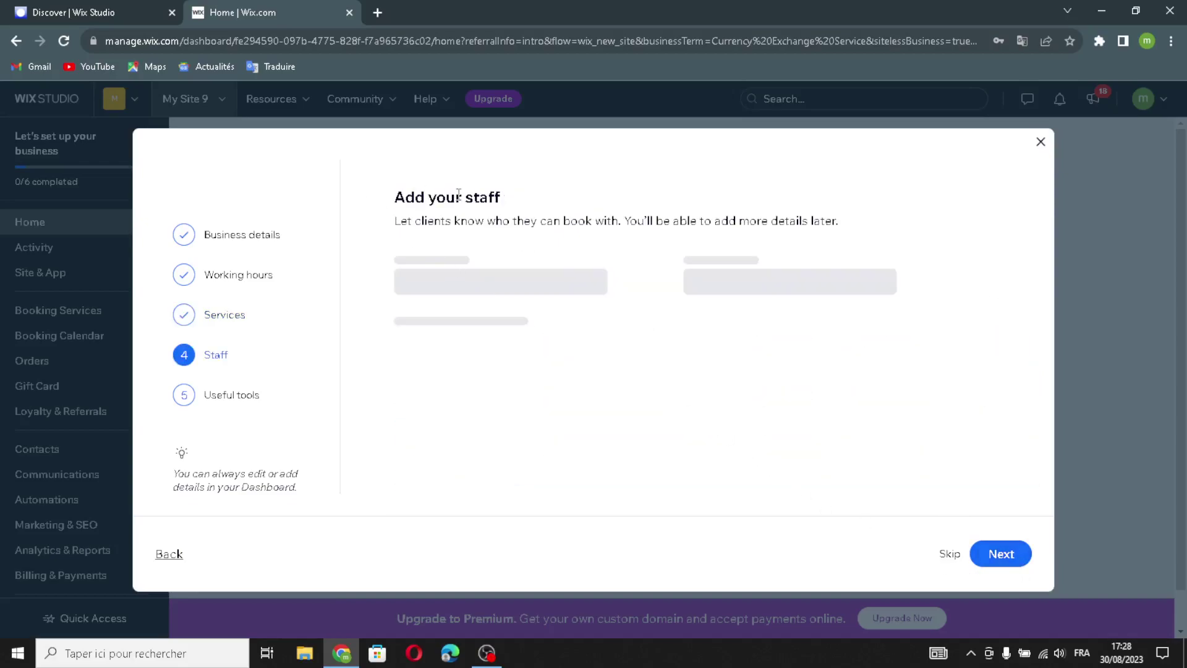
click(1001, 554)
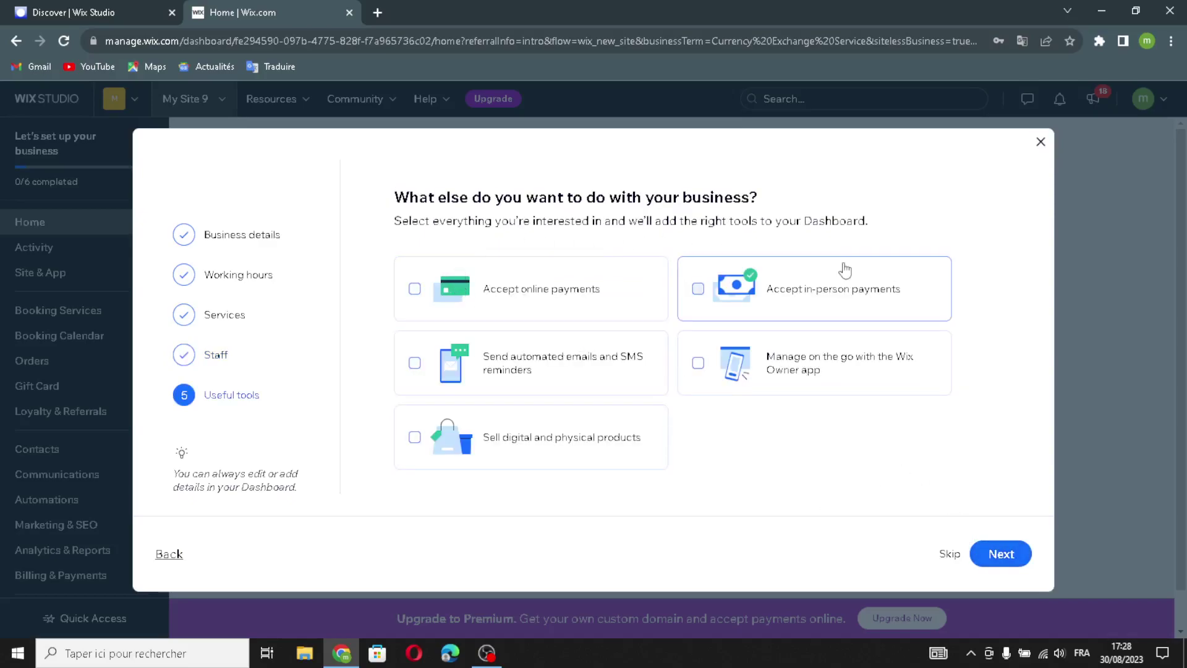
- Select online payments, in-person payments, automated reminders, Wix Owner app management and product sales as business tools, and finish the setup
click(522, 283)
click(575, 373)
click(495, 454)
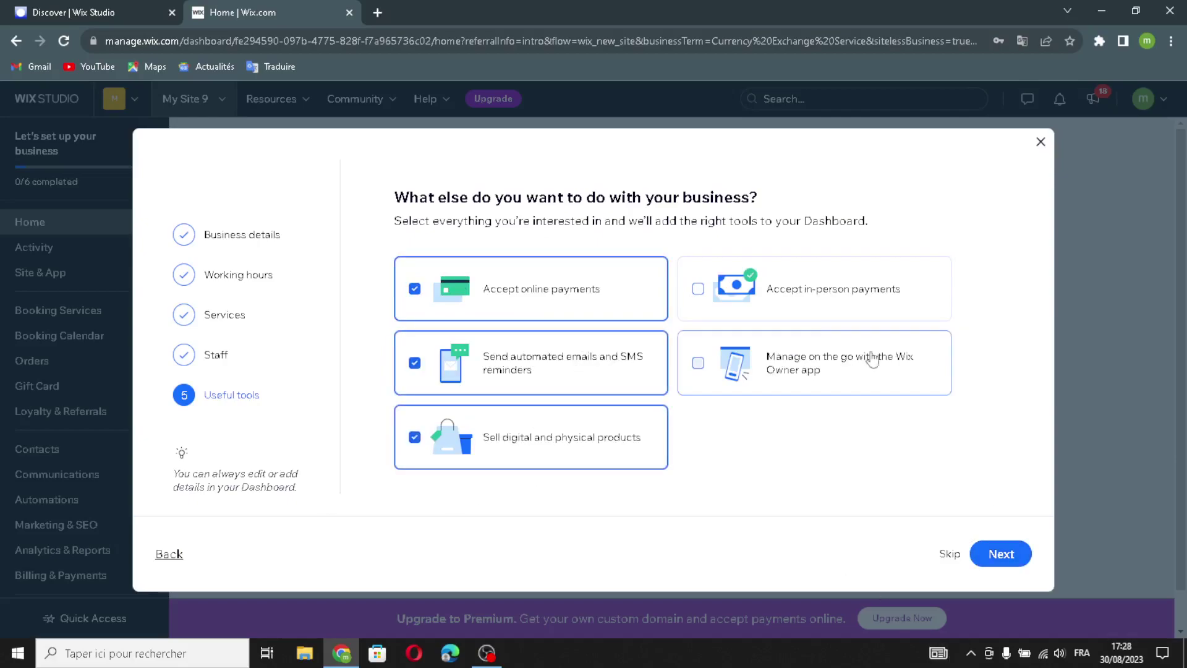
click(803, 312)
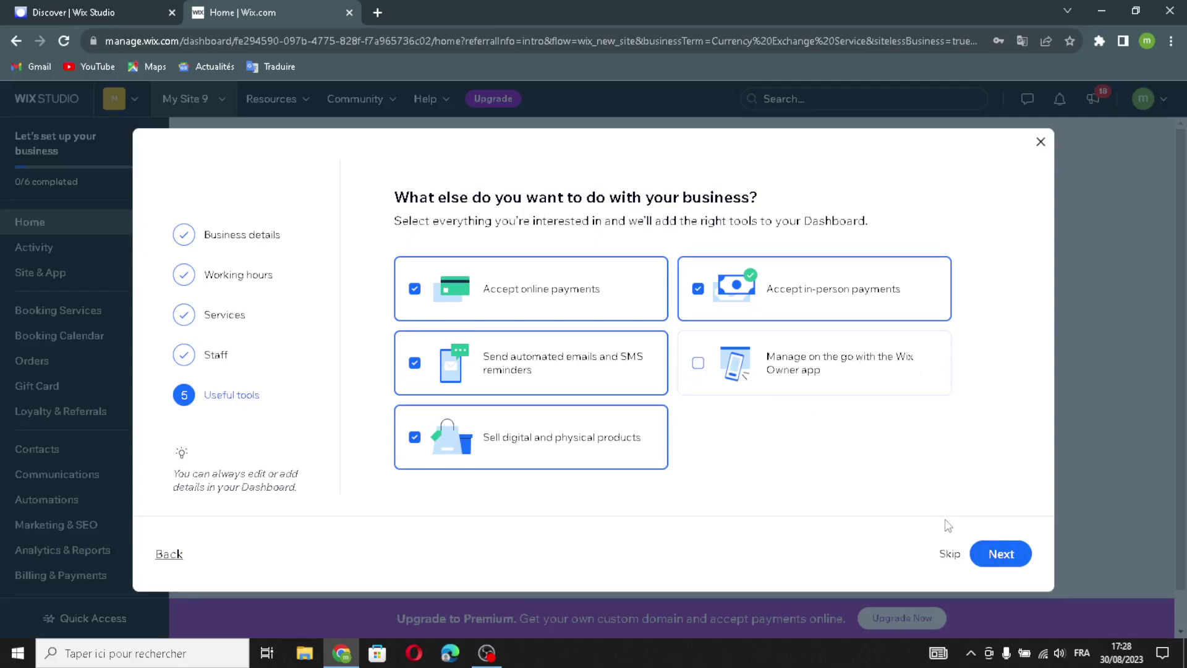
click(859, 384)
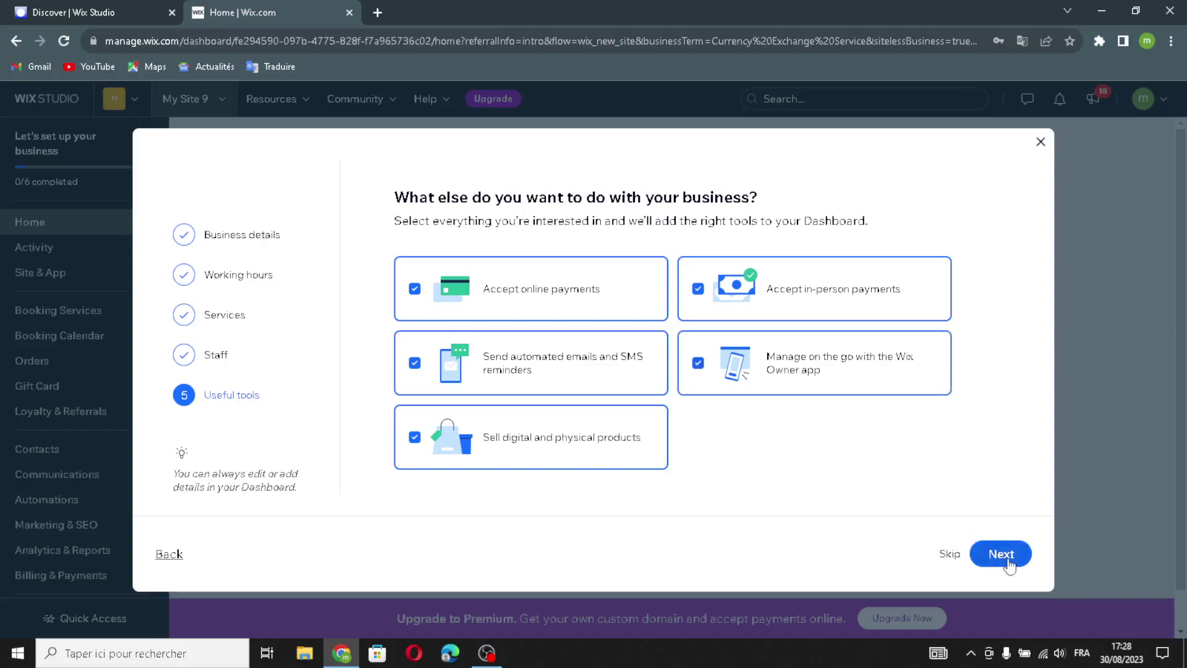
click(999, 552)
click(632, 363)
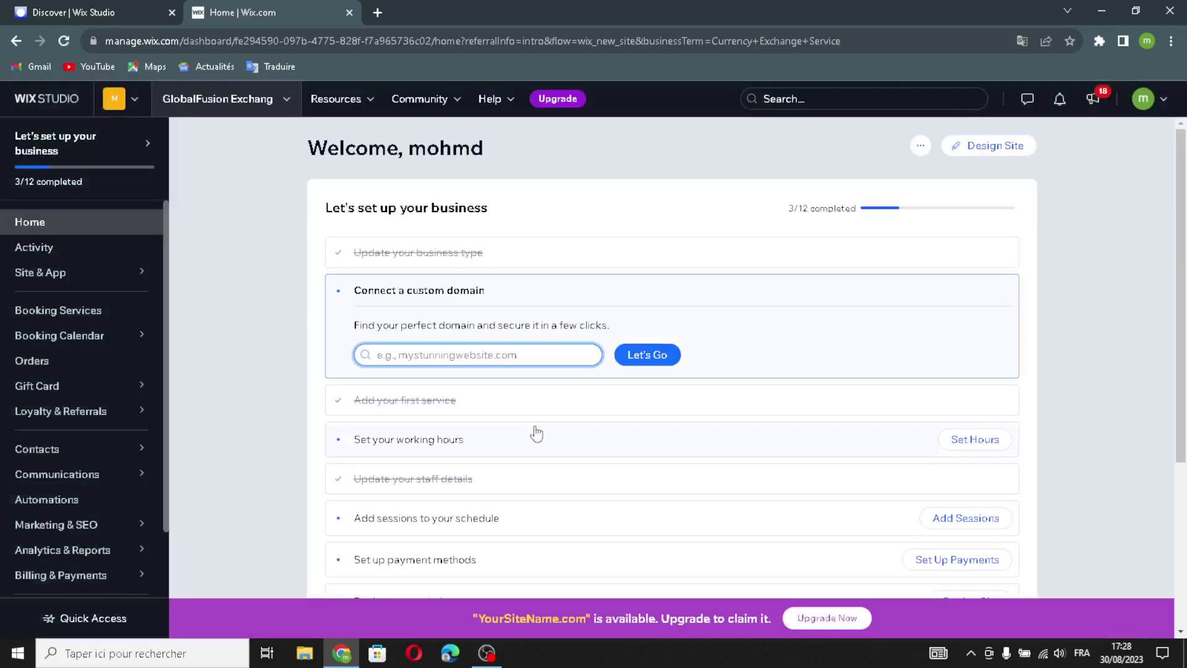
- Start designing the site with the option that lets Wix create it
click(998, 149)
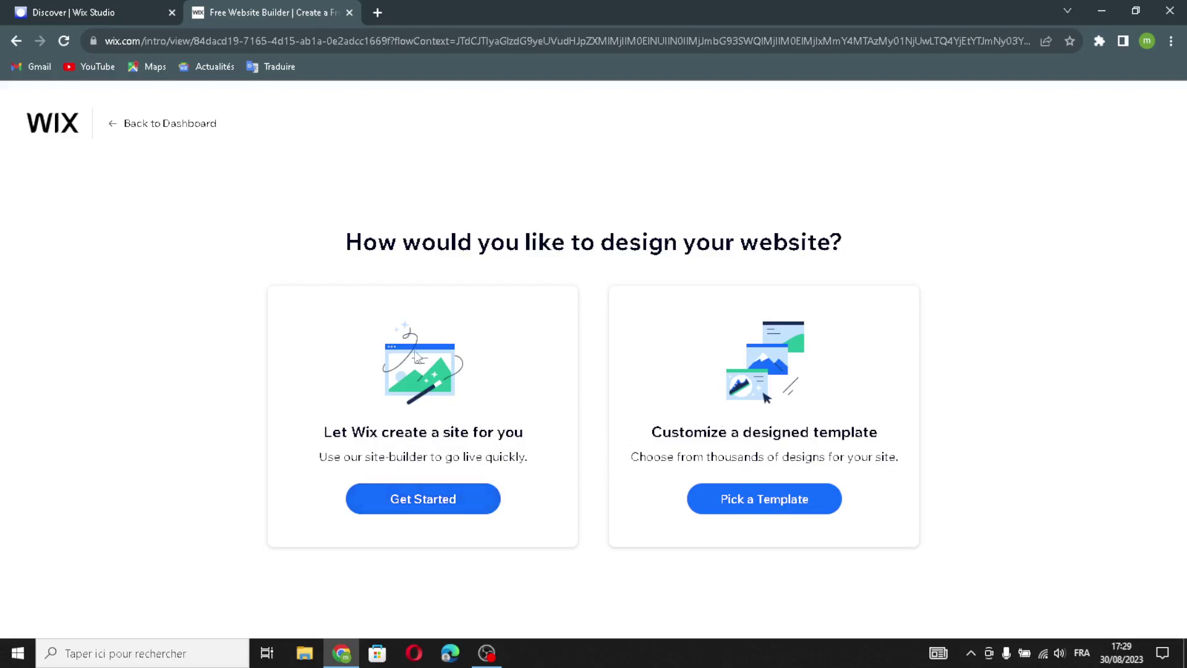
click(418, 357)
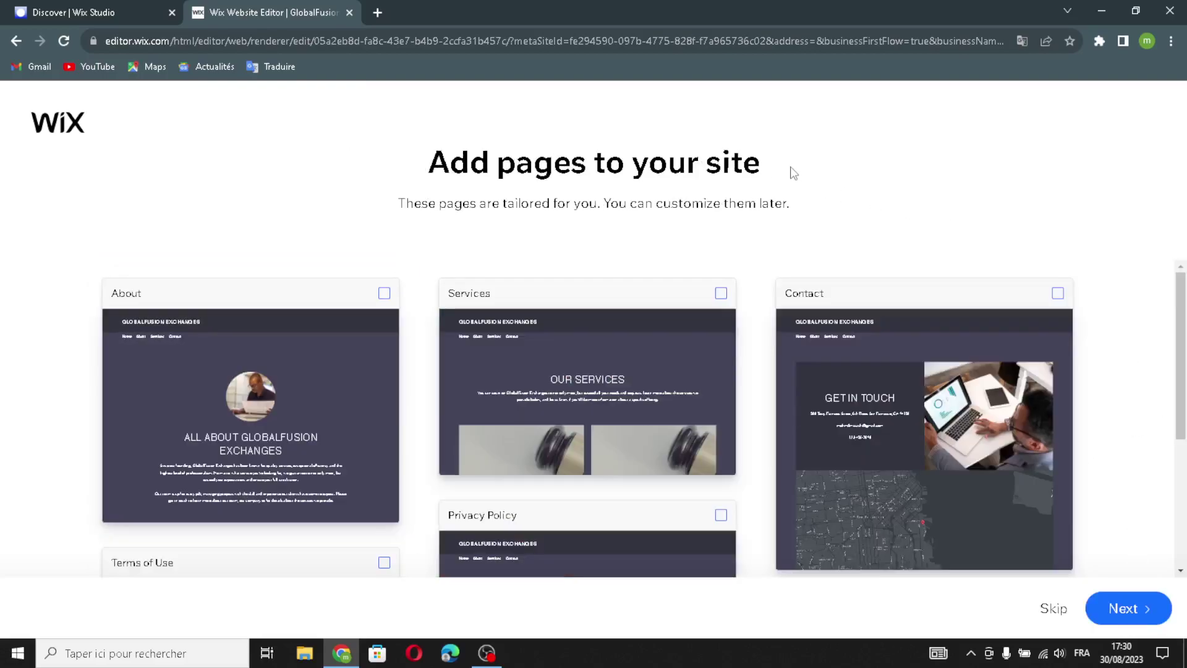
- Add the About, Services, Contact, Terms of Use and Privacy Policy pages to the site and open it in the editor
click(379, 337)
click(662, 358)
click(811, 426)
click(388, 565)
click(520, 560)
scroll(1184, 369, down, 3)
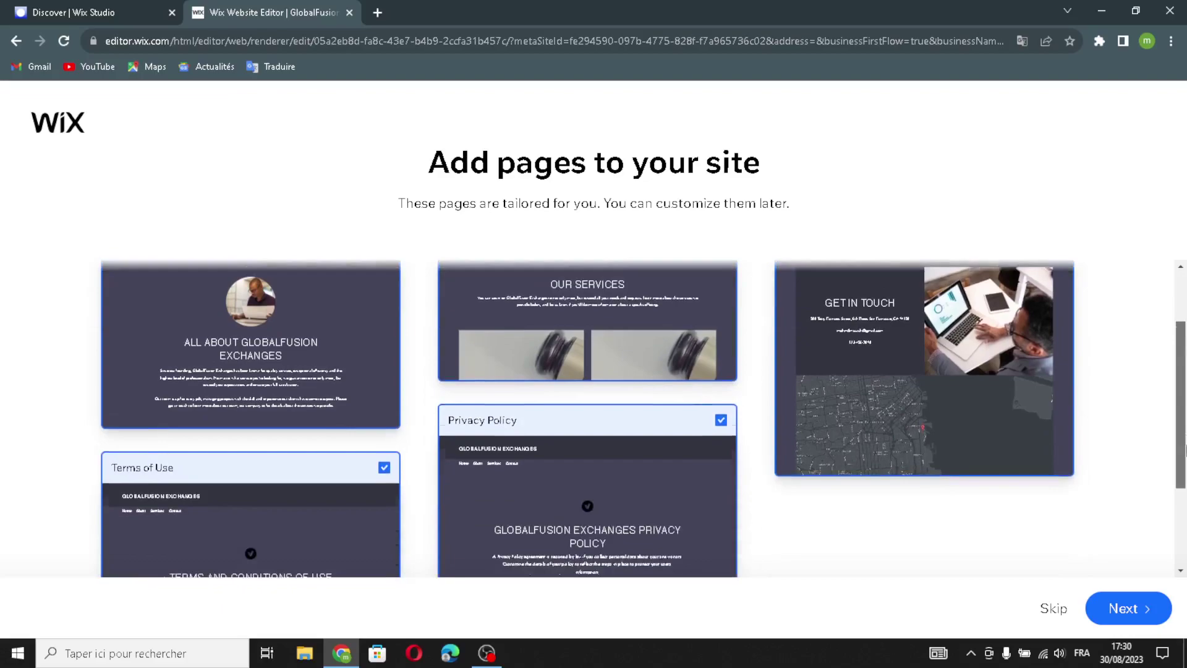
click(1129, 601)
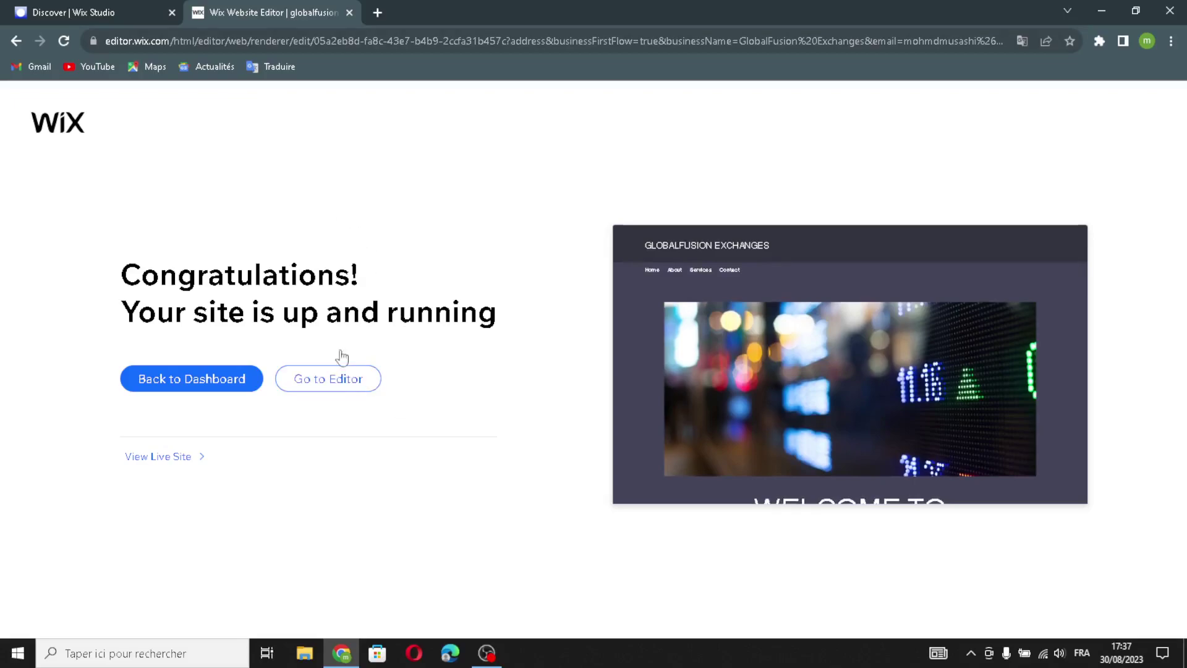
click(330, 405)
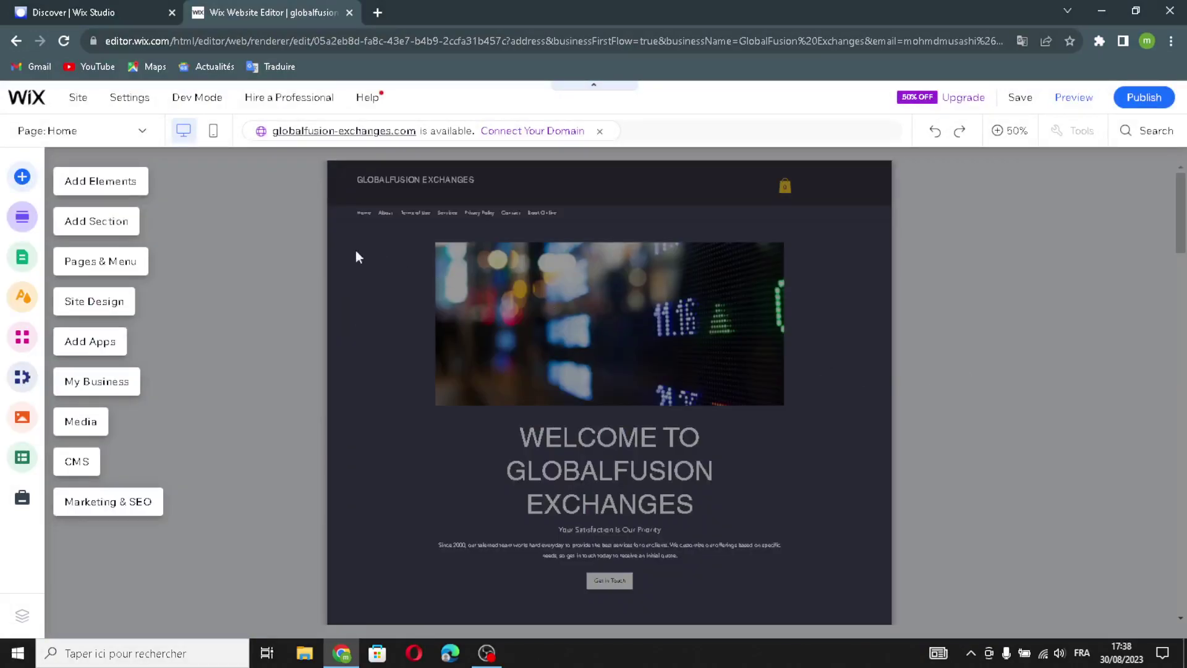
- Examine the text elements available for the page, including titles and paragraphs, and the image upload and free image options
click(124, 188)
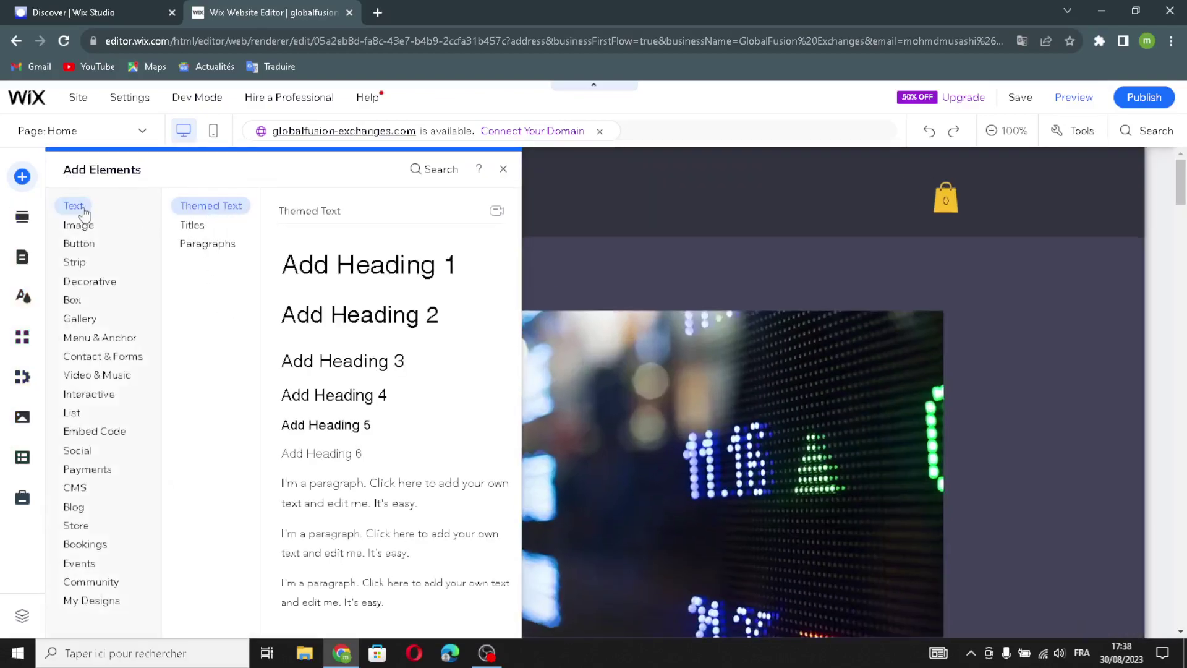
click(192, 226)
click(212, 208)
click(197, 224)
click(197, 248)
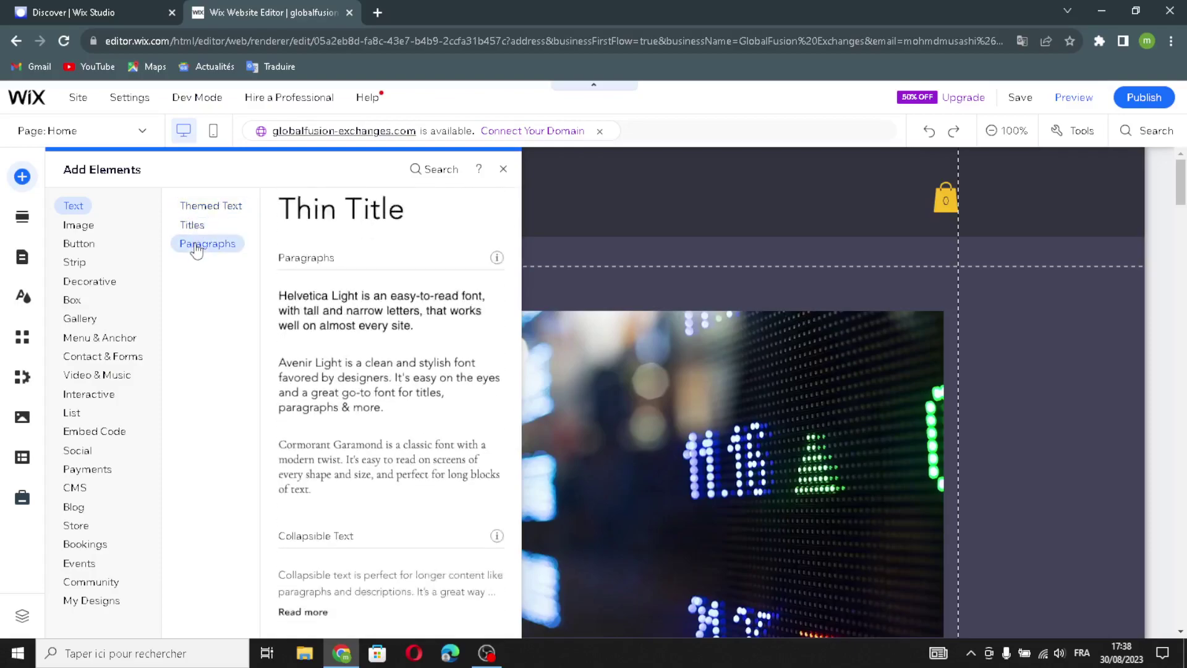
click(87, 228)
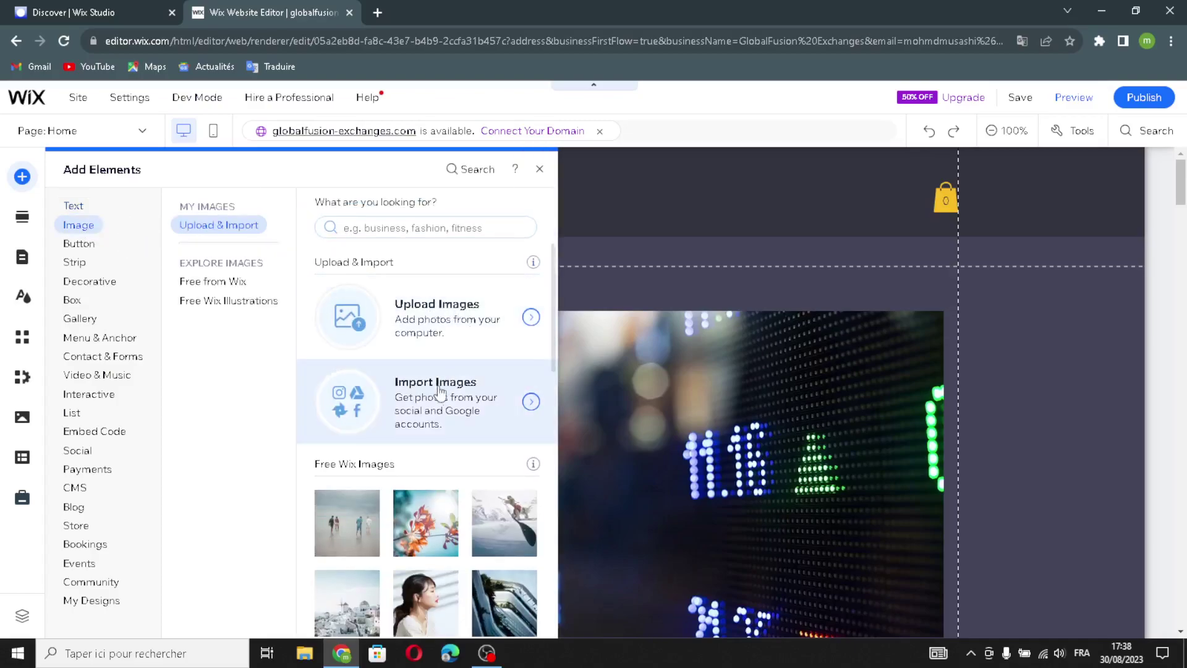
scroll(347, 552, down, 3)
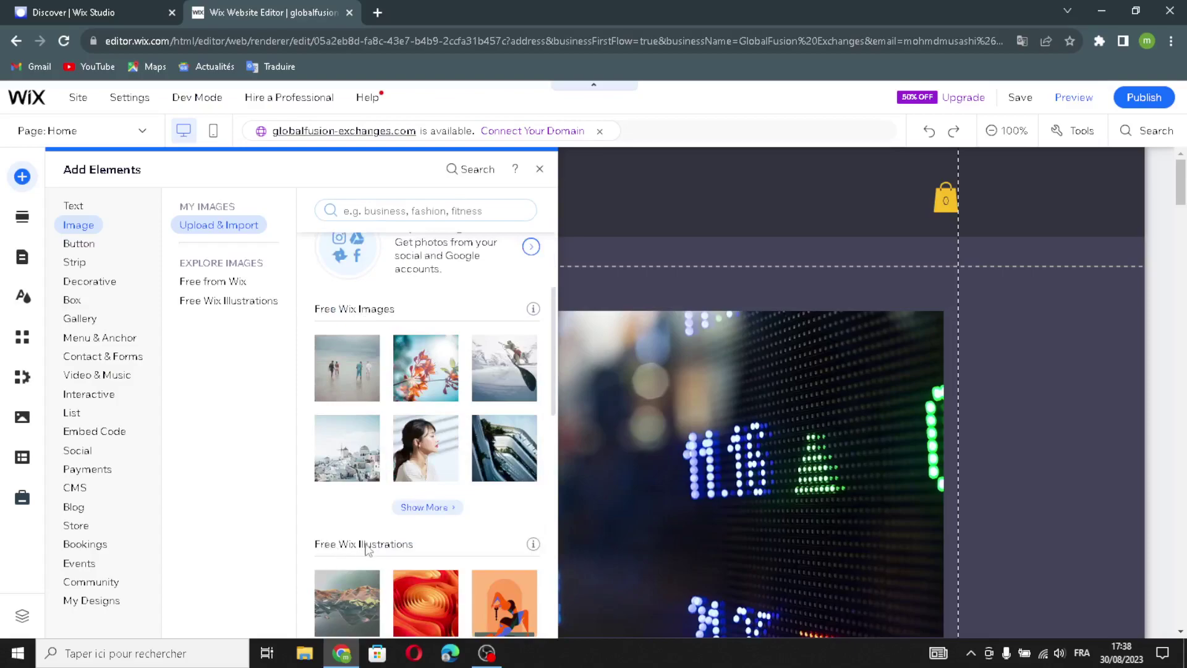
- Review the button elements, including text and icon, icon, image, document and iTunes buttons
click(79, 244)
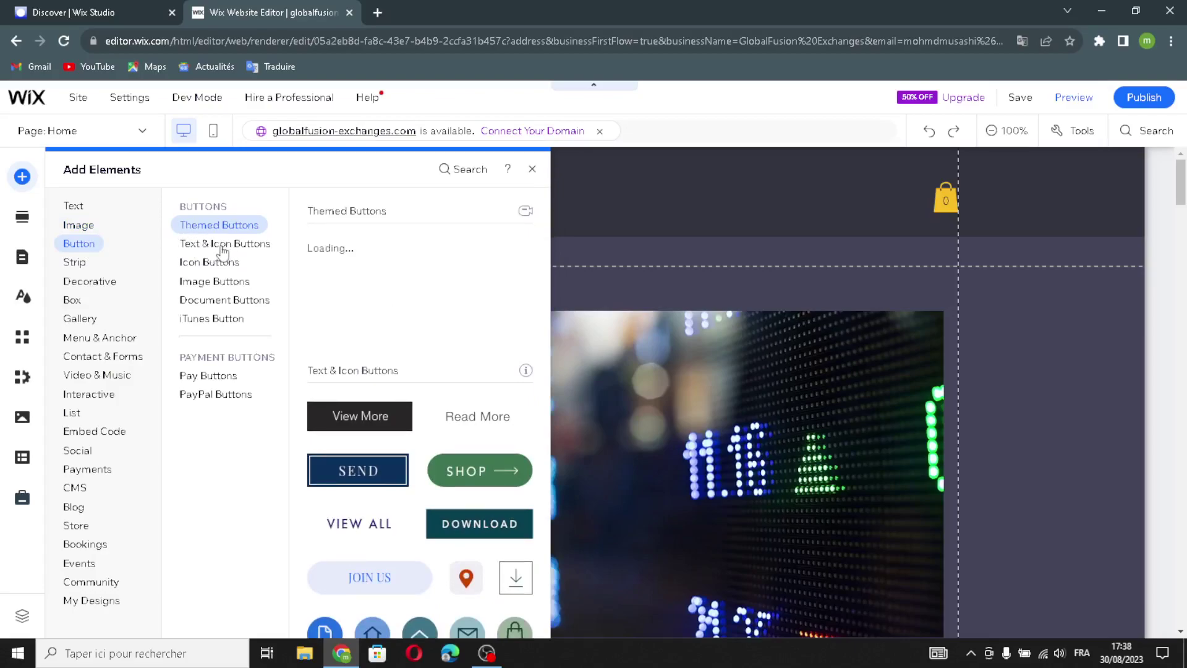
click(223, 247)
click(207, 262)
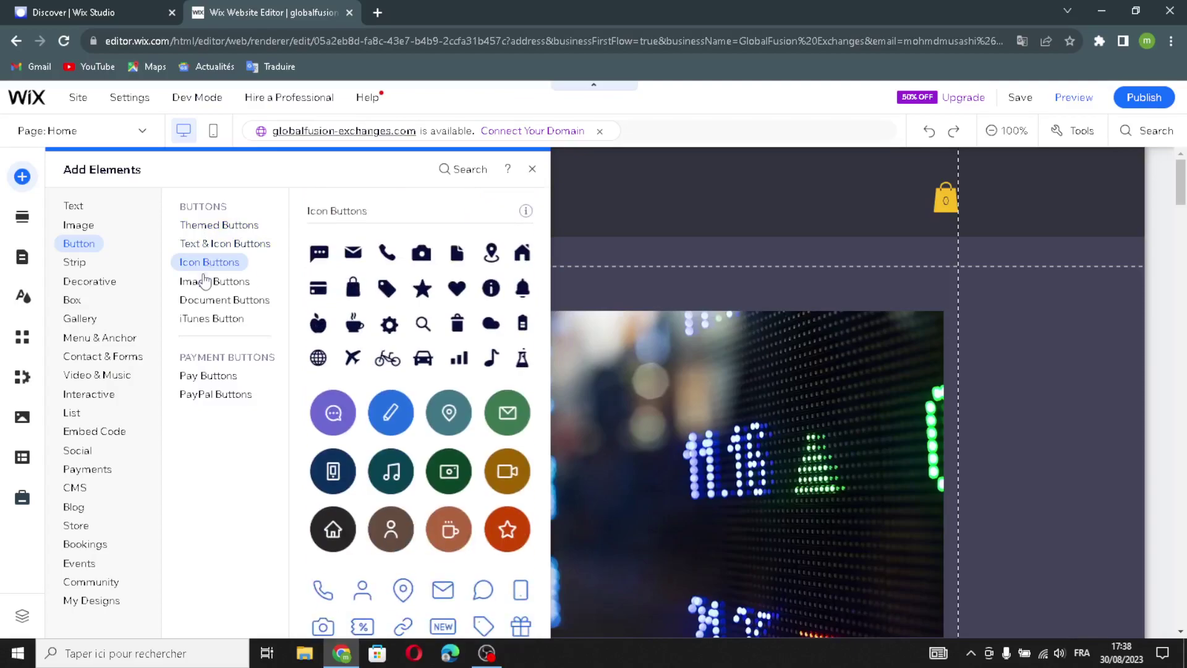
click(206, 282)
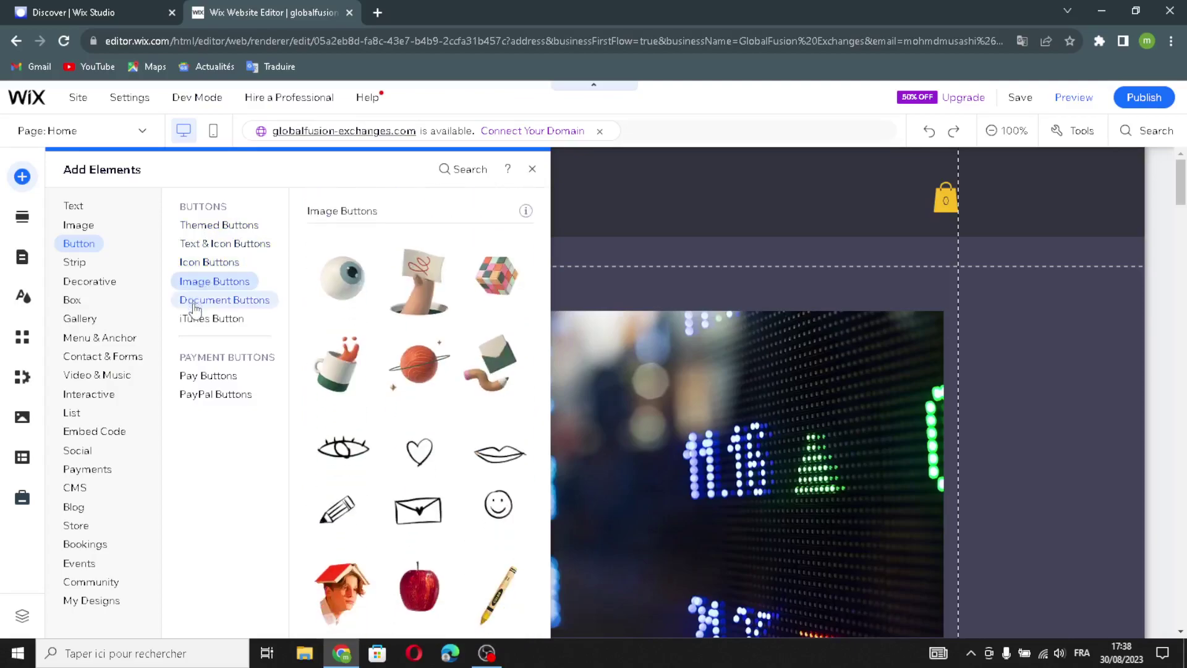
click(194, 302)
click(208, 319)
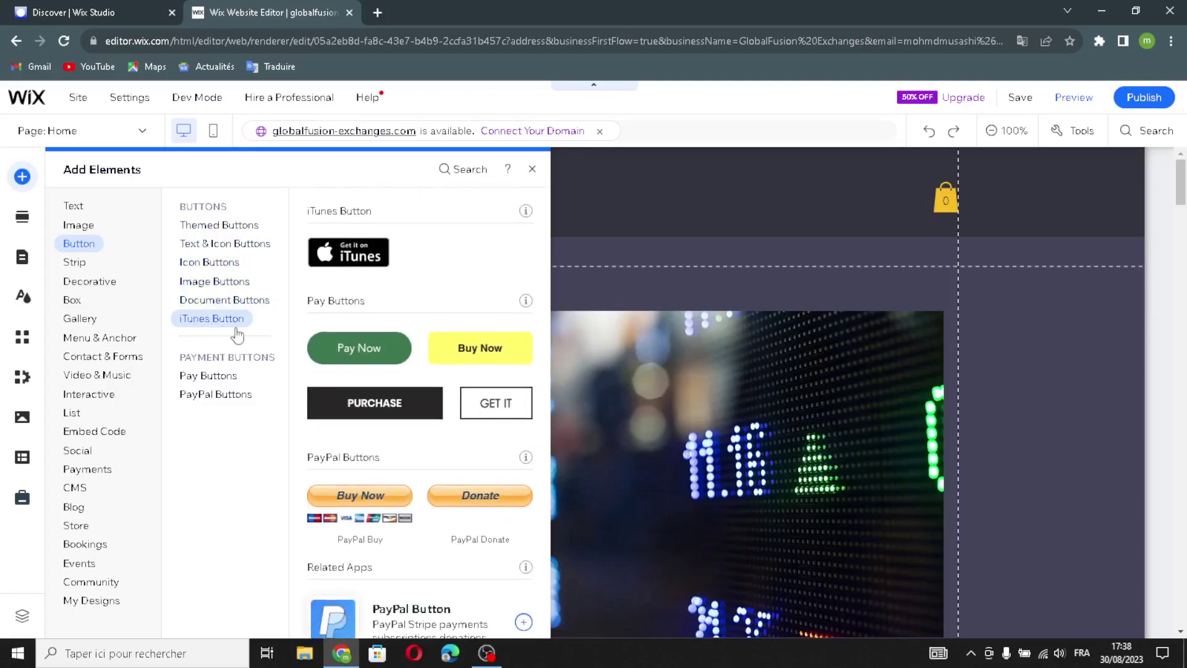
- Review the pay and PayPal buttons and the strip designs, including Featured, About, Services, Contact, Welcome, Testimonials and Team
click(215, 374)
click(208, 394)
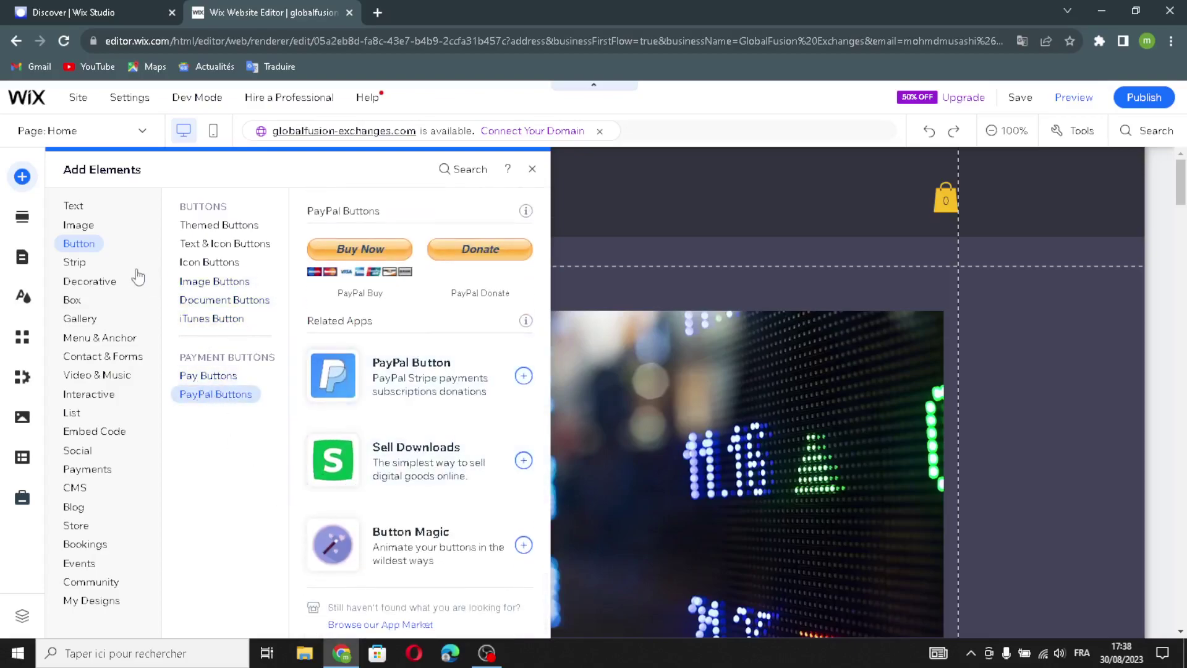
click(85, 264)
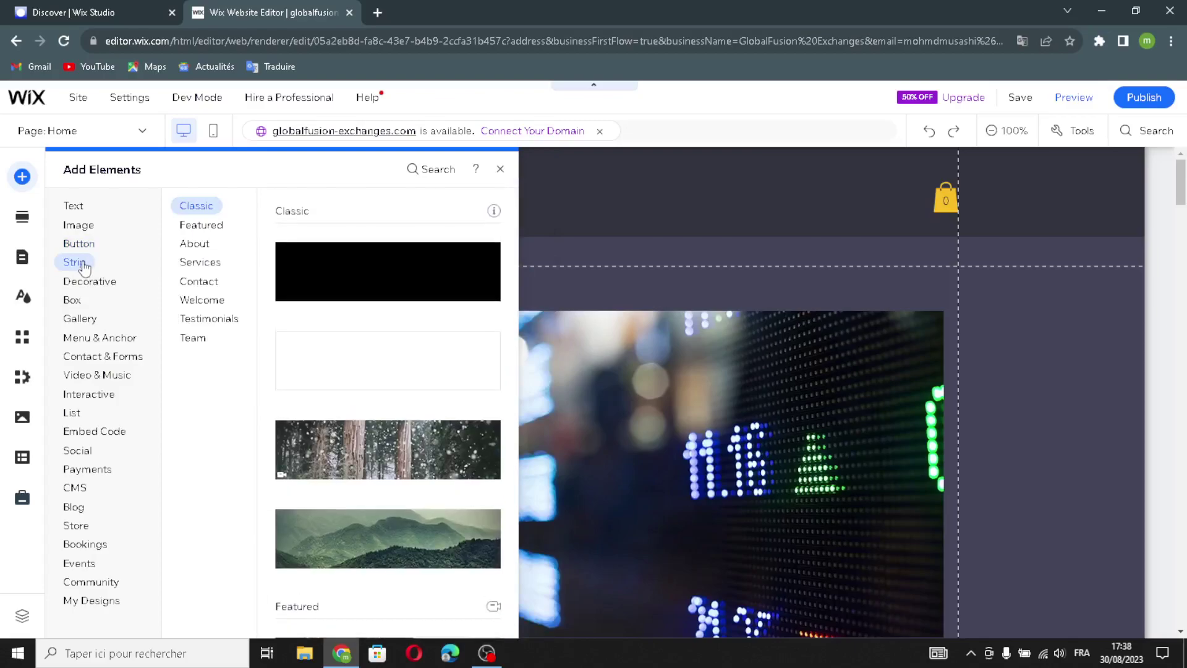
click(187, 227)
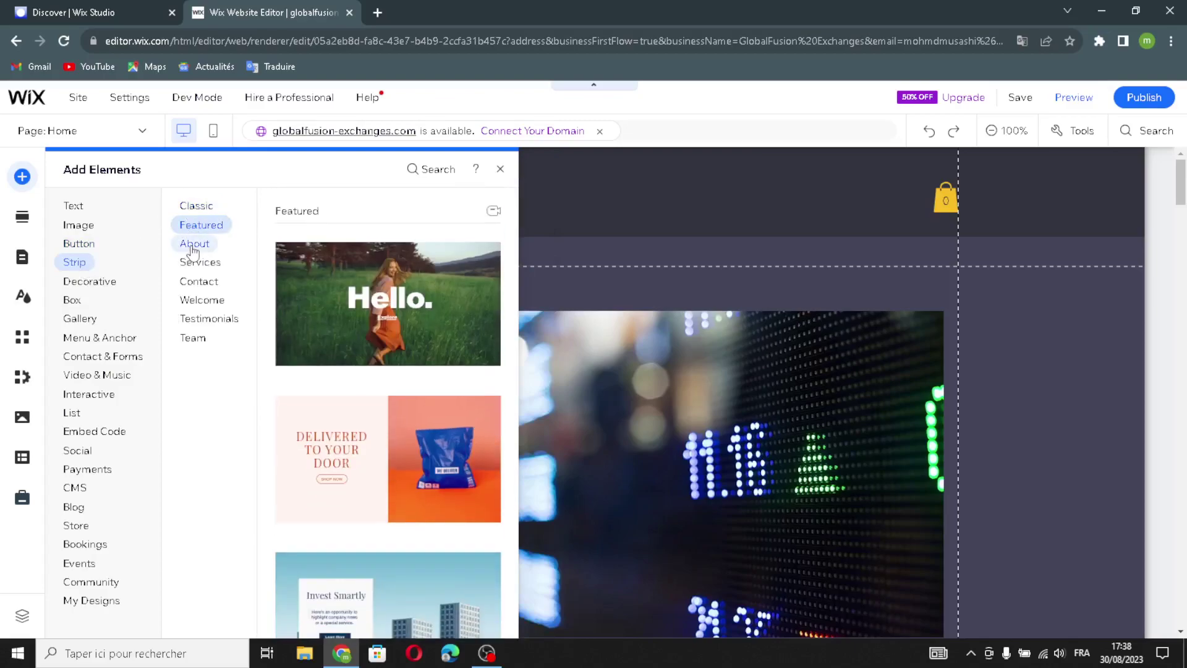
click(191, 244)
click(189, 263)
click(189, 282)
click(189, 301)
click(189, 318)
click(192, 337)
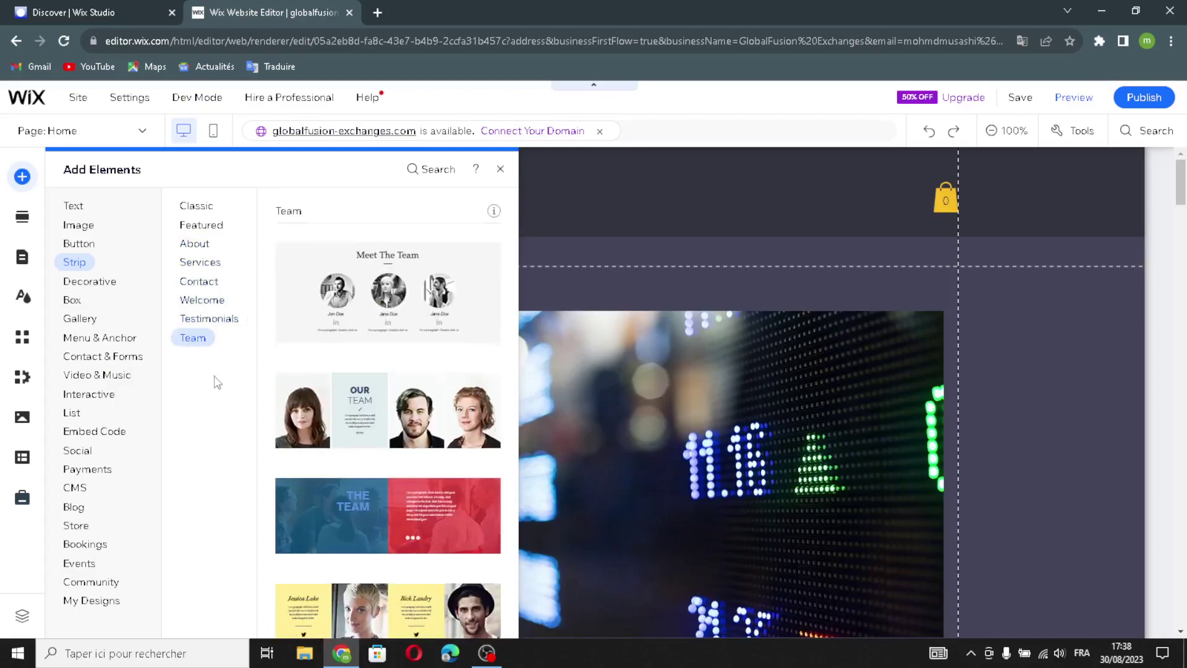
scroll(385, 388, up, 12)
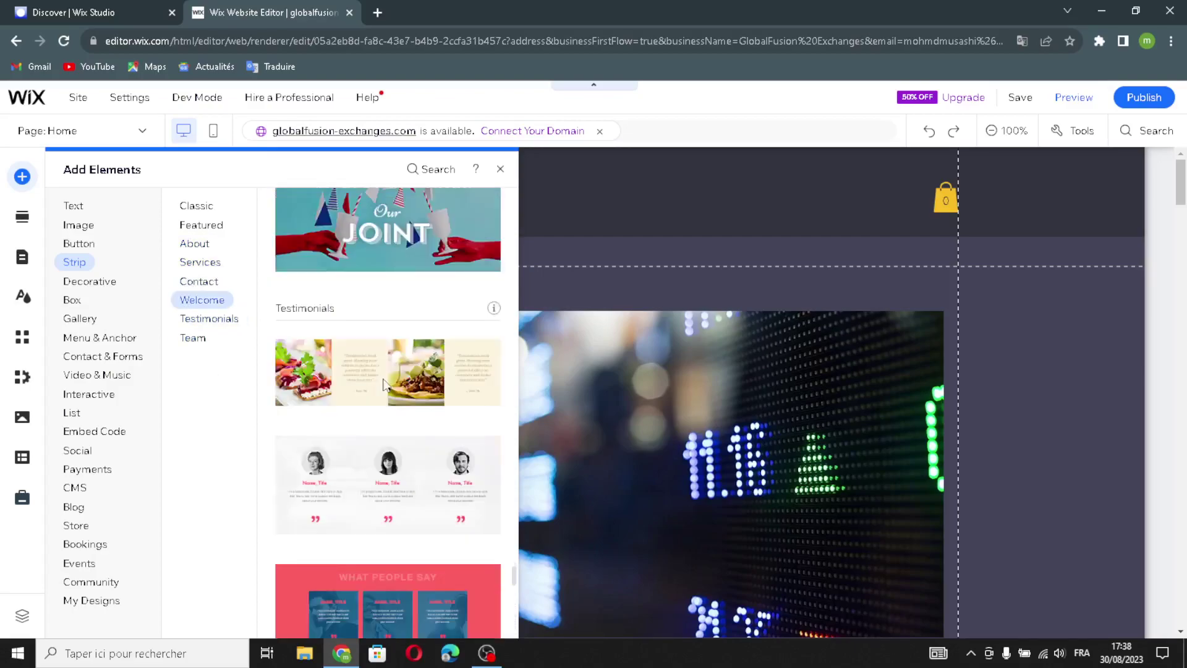
click(191, 338)
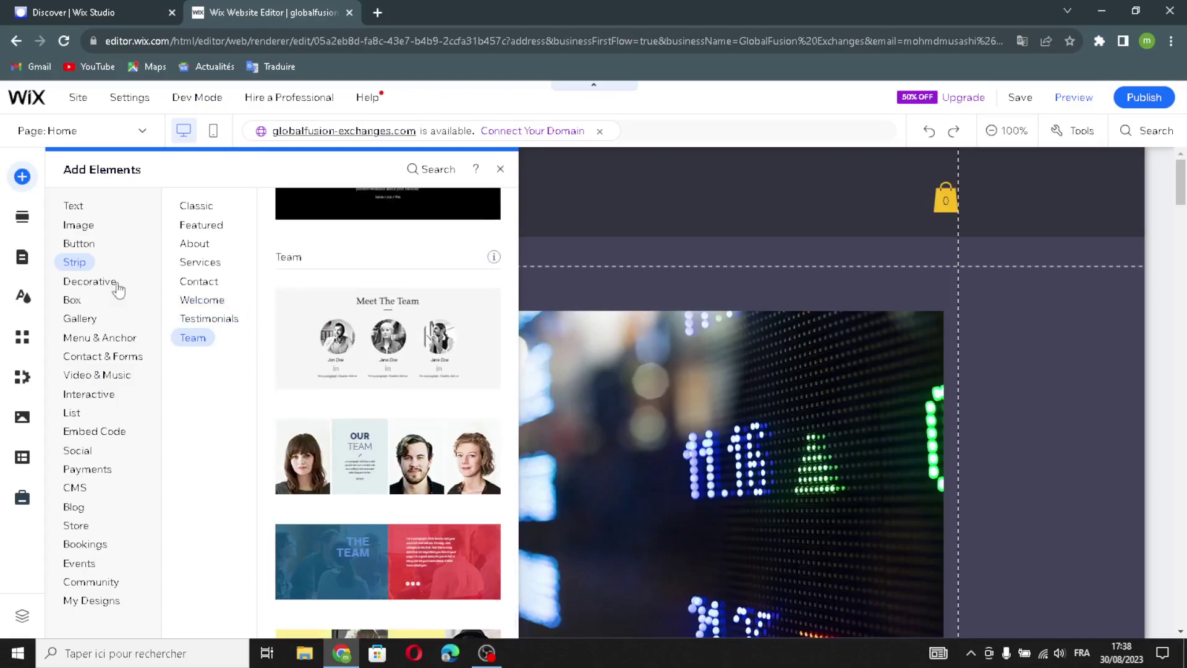
- Review the decorative shape elements, including themed lines, basic shapes, arrows and horizontal lines
click(108, 289)
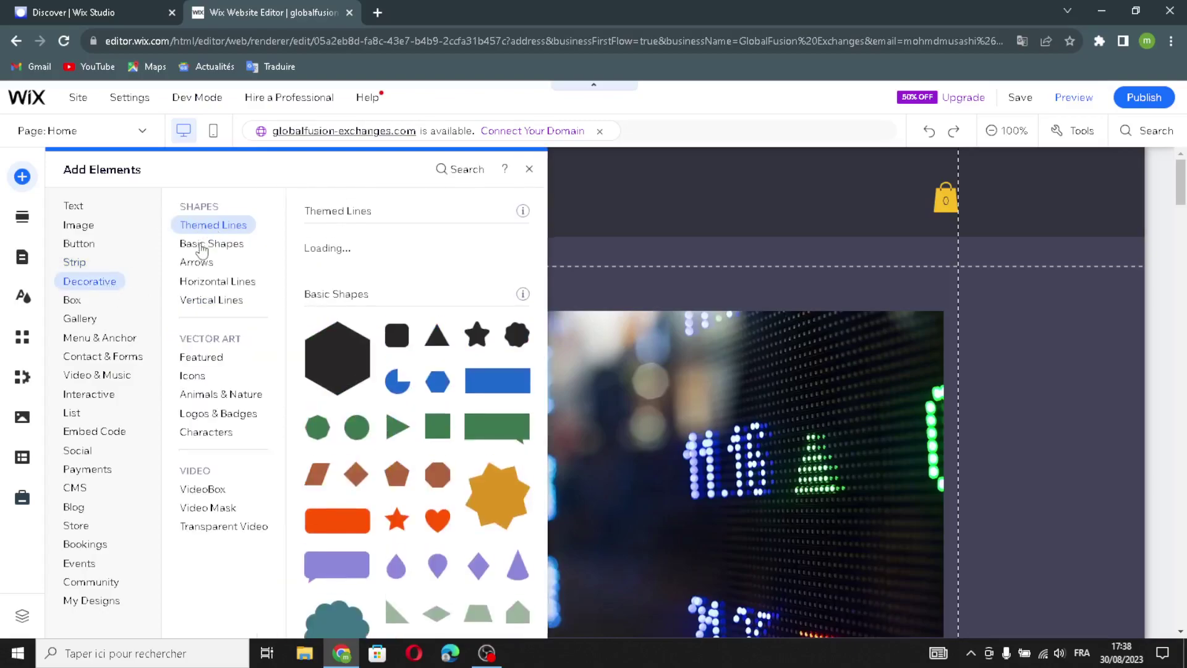
click(201, 247)
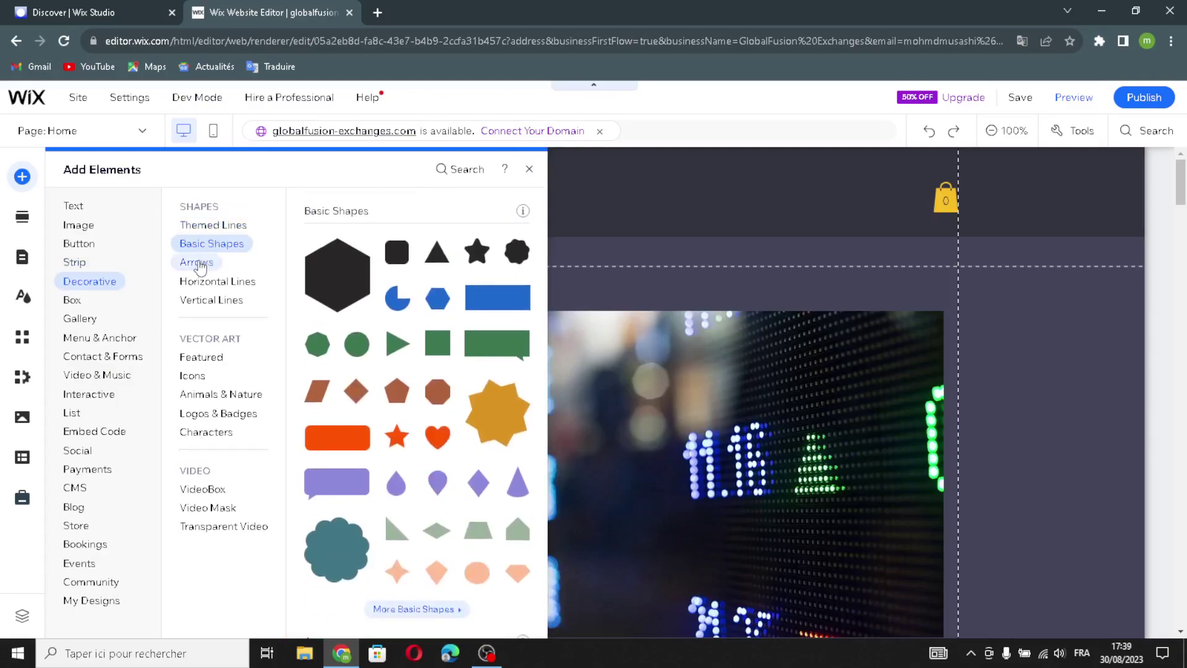
click(196, 264)
click(202, 283)
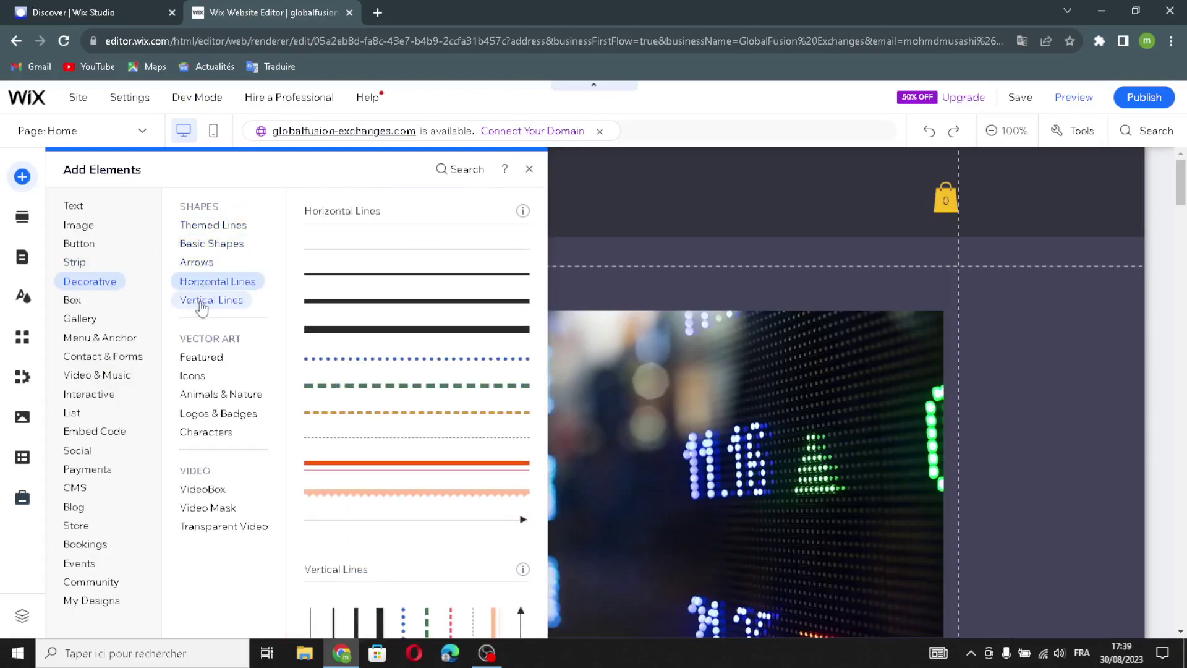
- Review the decorative vector art, from featured art and icons to logos and characters, plus the VideoBox and transparent video elements
click(202, 358)
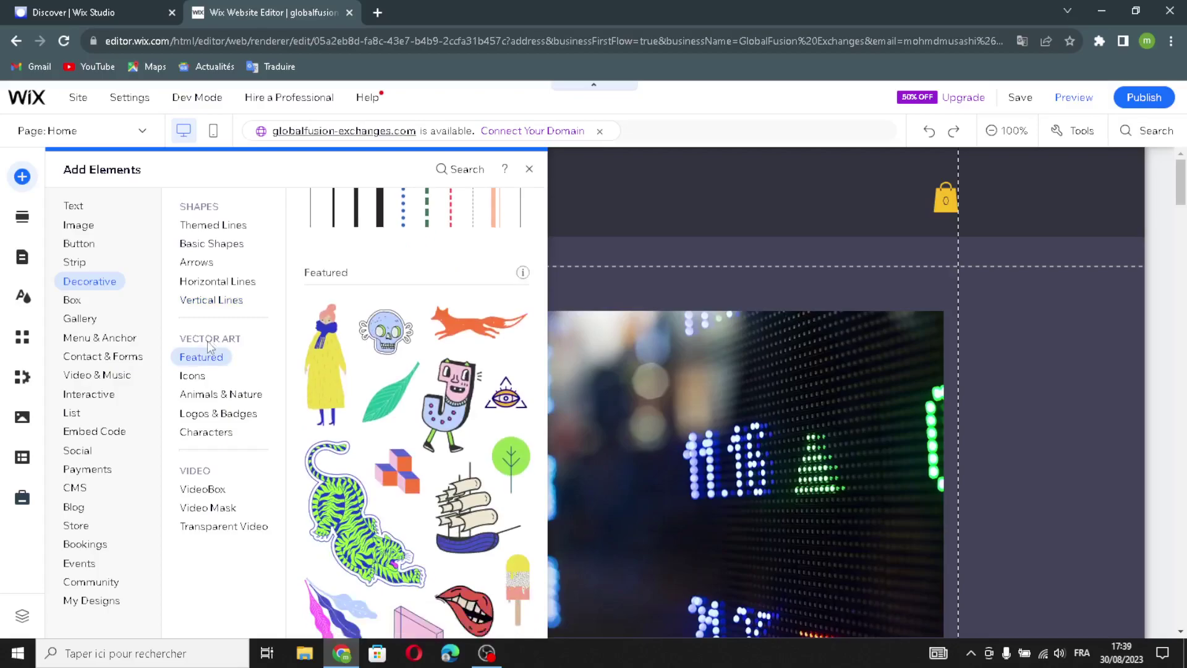
click(195, 379)
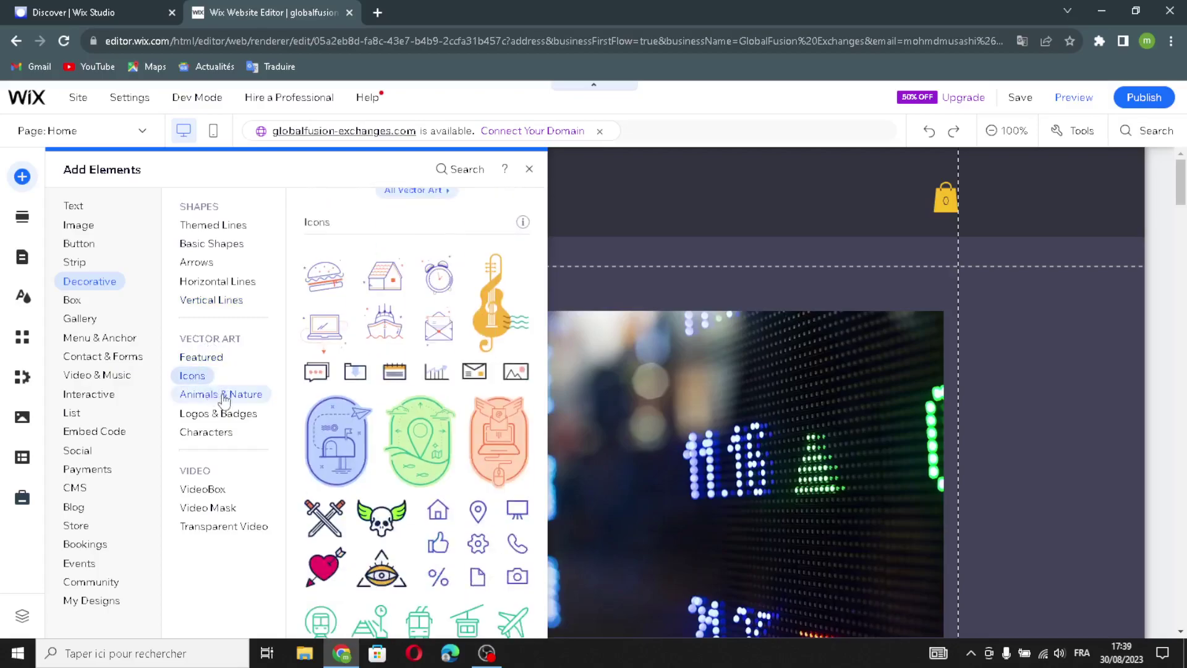
click(206, 395)
click(206, 418)
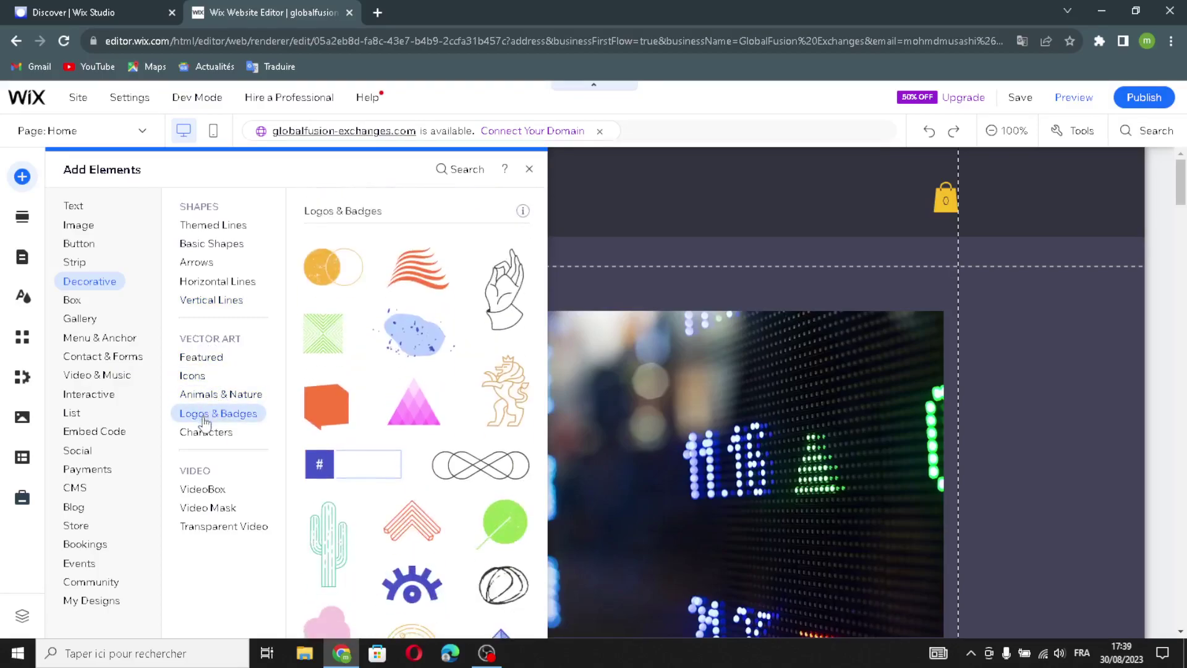
click(201, 435)
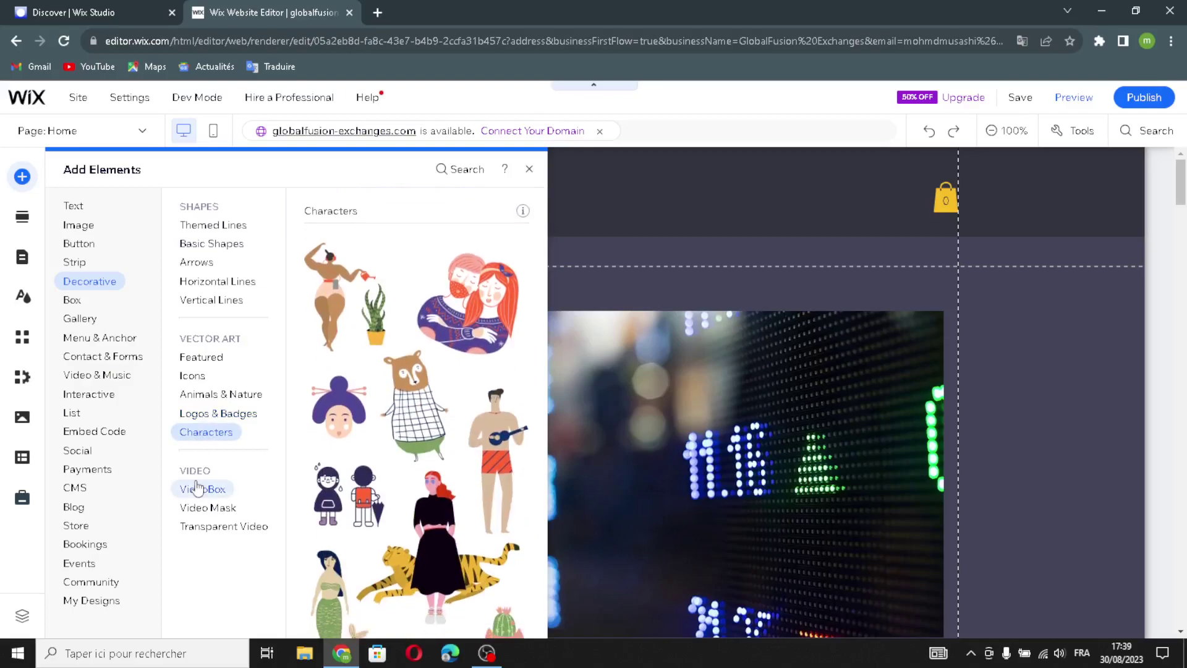
click(197, 489)
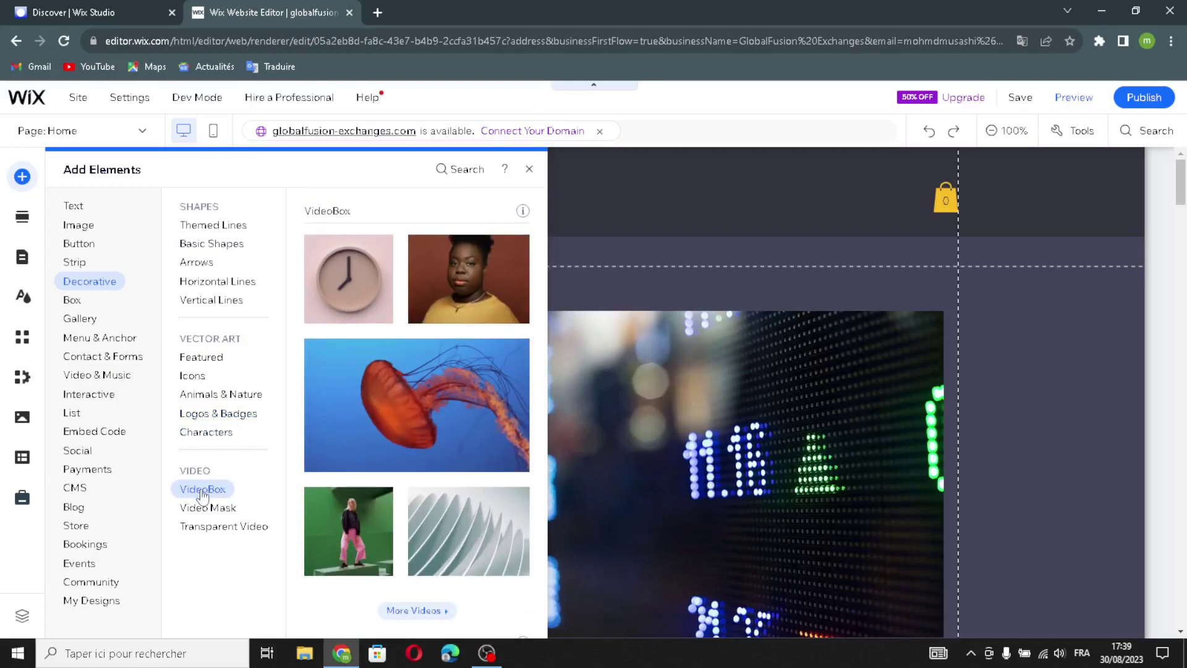
click(222, 526)
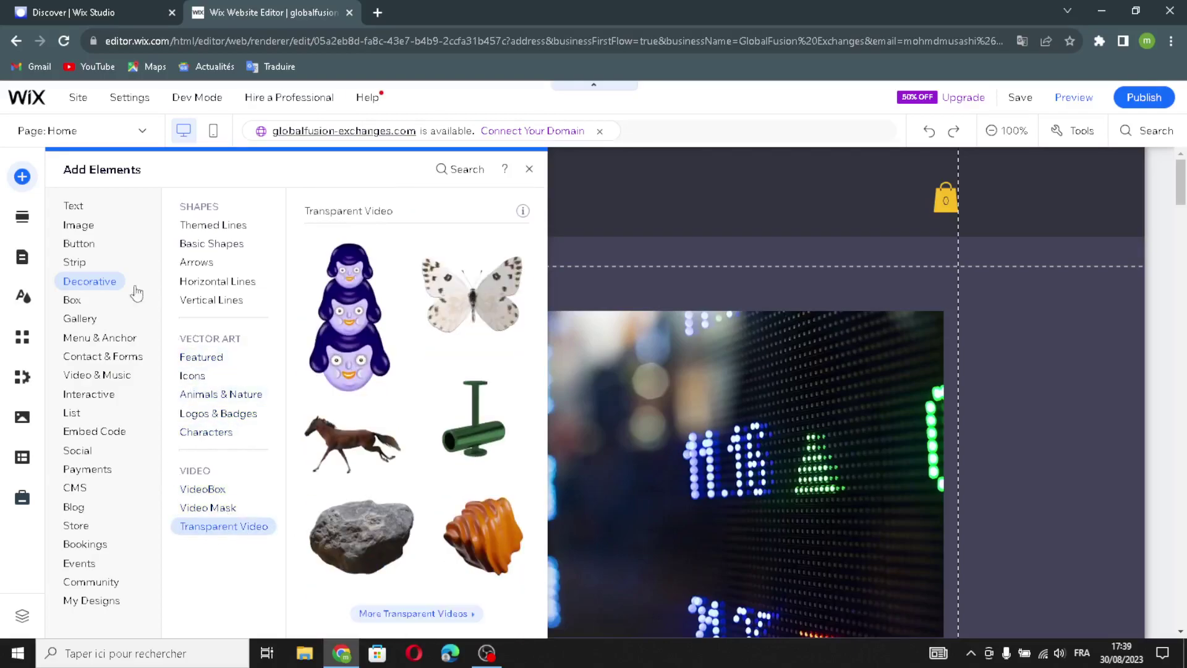
- Review the box elements, including container boxes, hover boxes and tabs
click(73, 300)
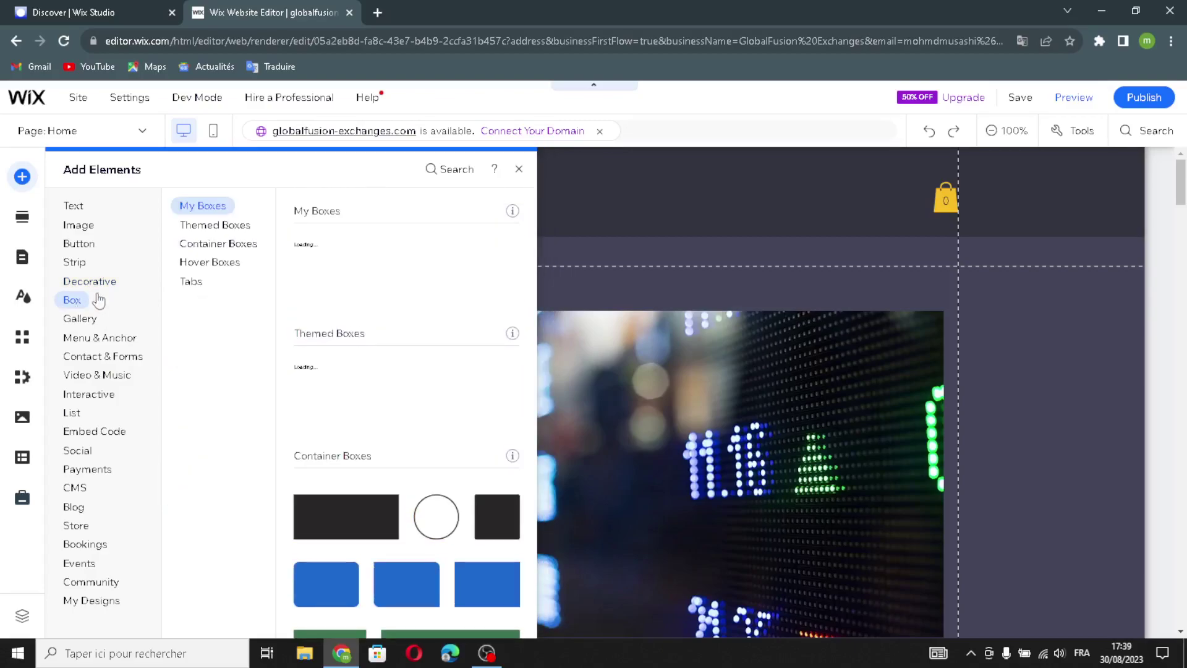
click(190, 244)
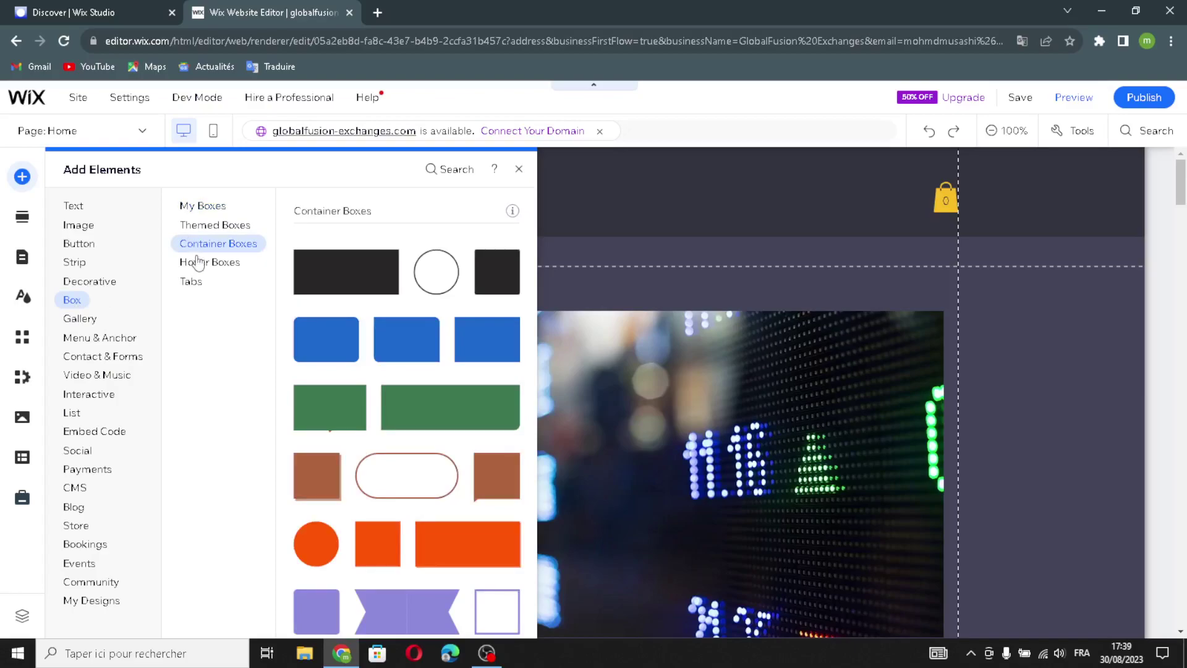
click(197, 263)
click(190, 282)
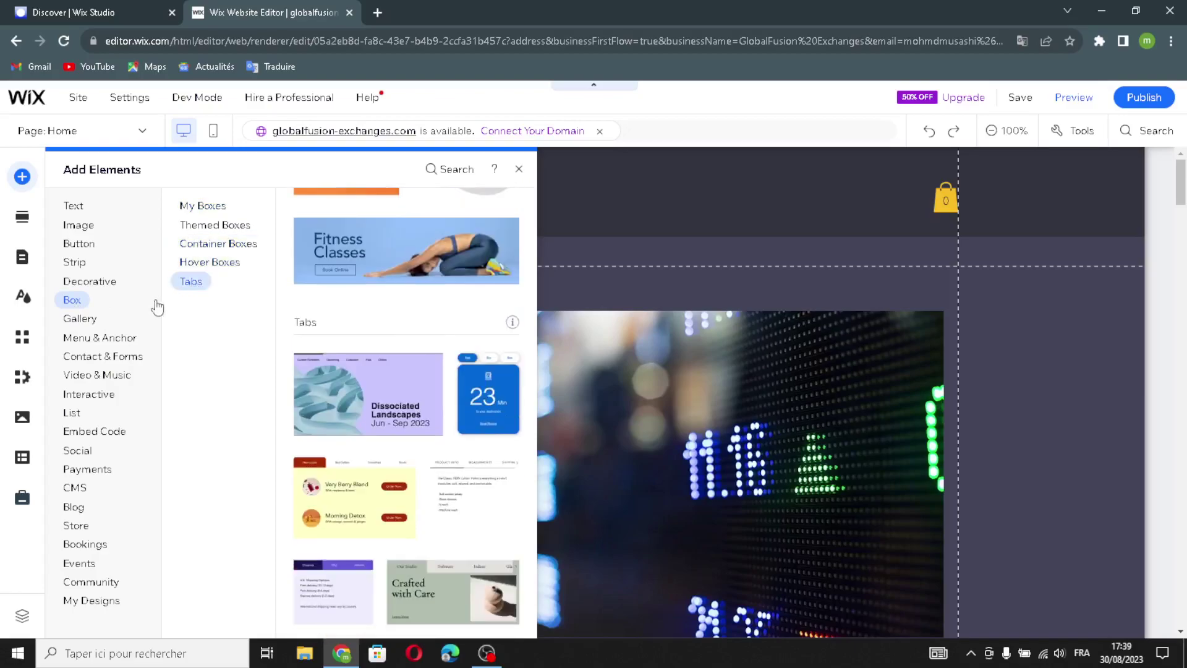
- Review the gallery elements, including pro, grid, slider and additional gallery layouts
click(94, 319)
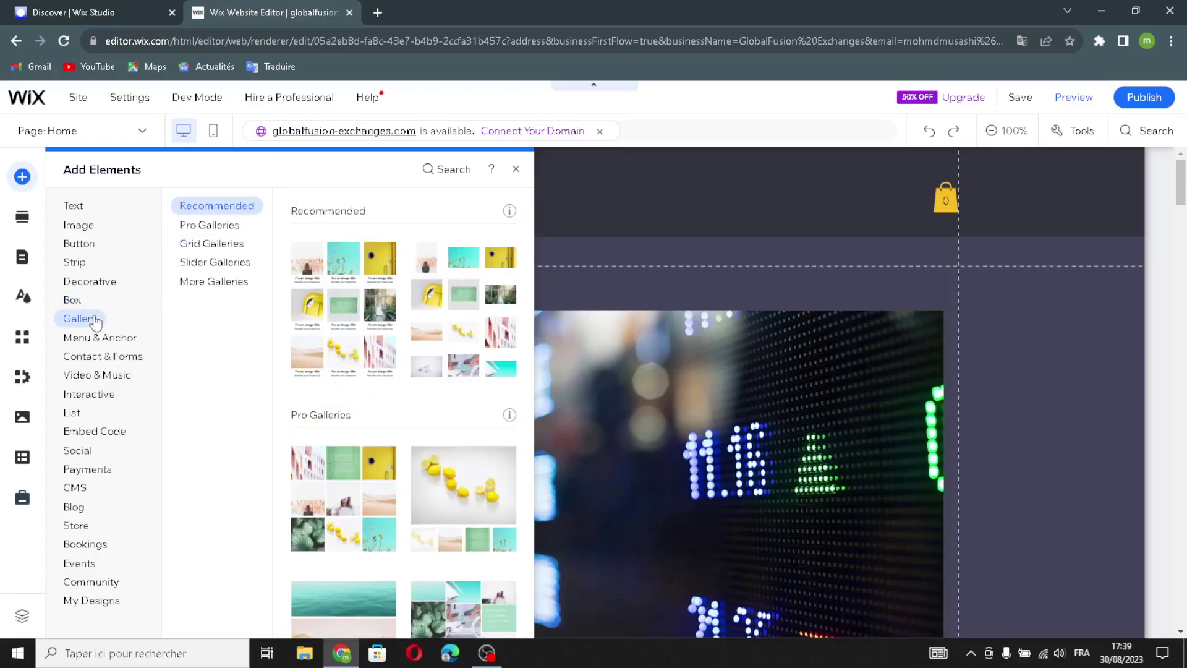
click(217, 228)
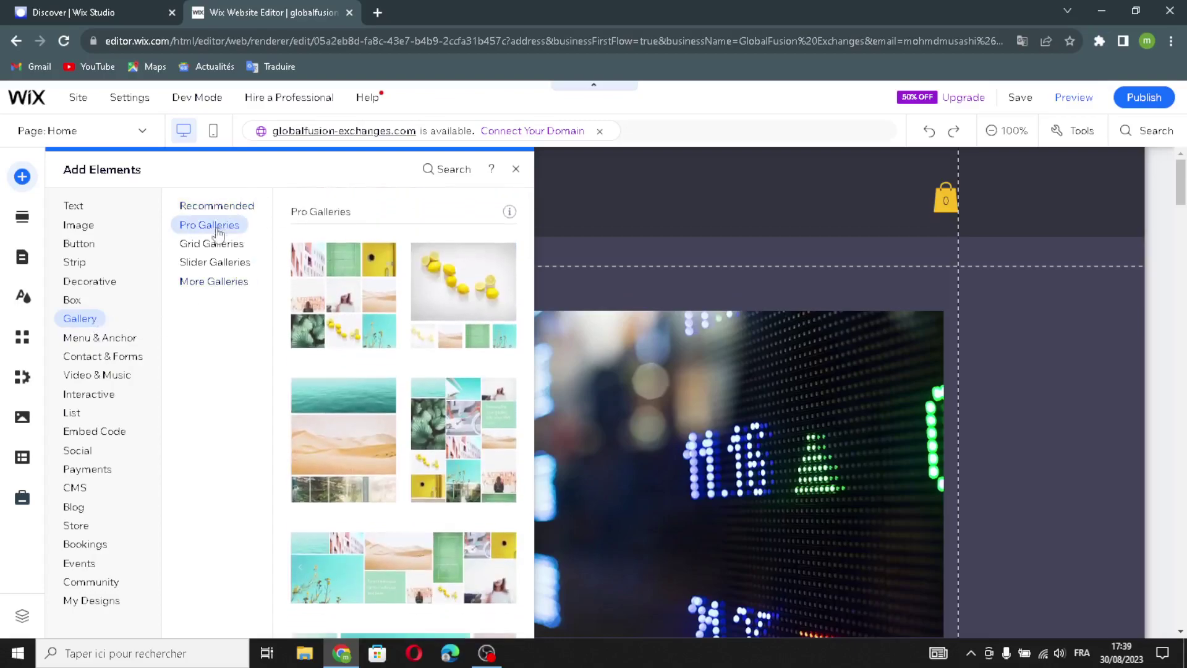
click(213, 244)
click(203, 264)
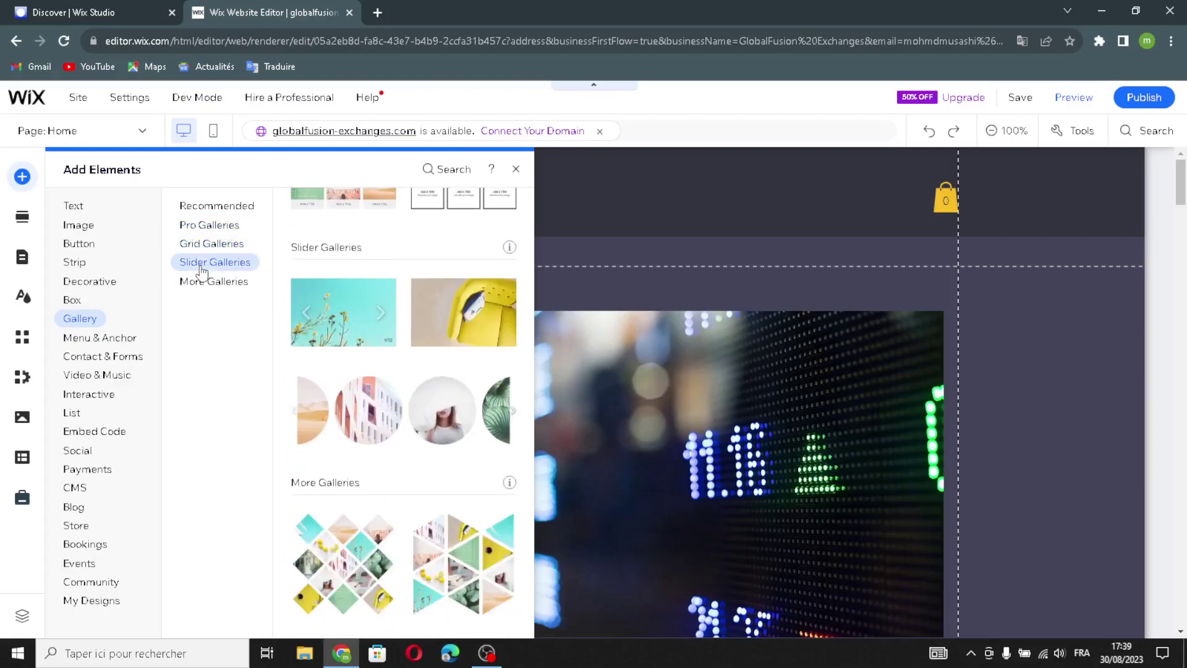
click(198, 279)
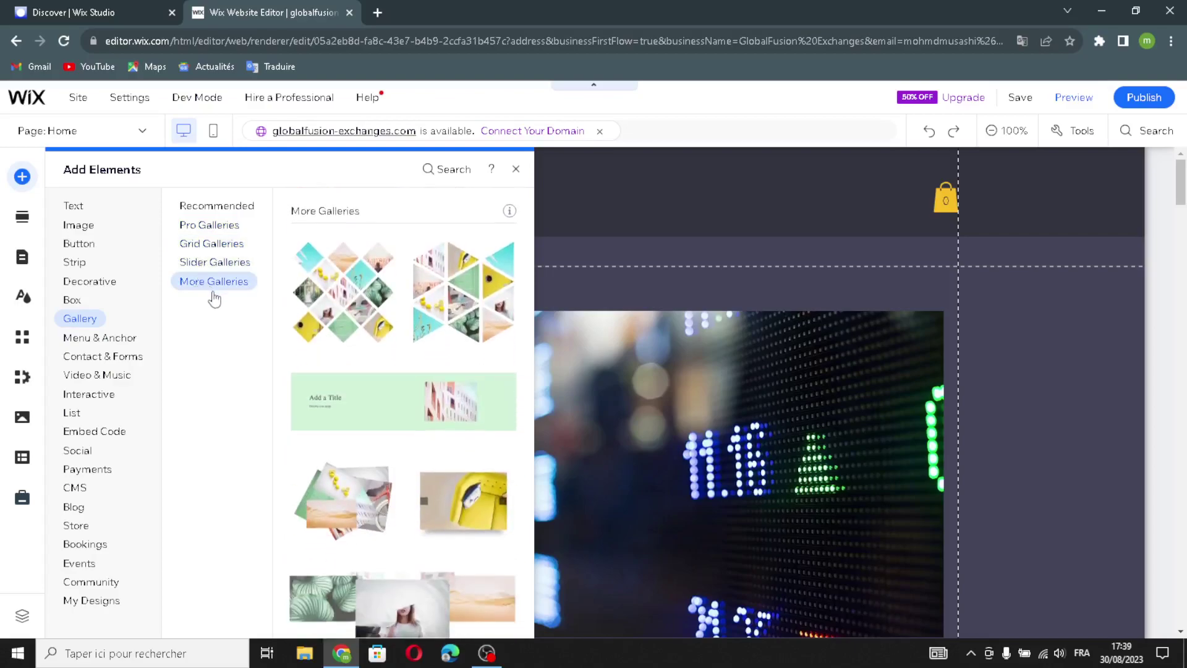
- Review the themed, horizontal and vertical menus, the anchor and in-page menu elements, and the site search
click(127, 339)
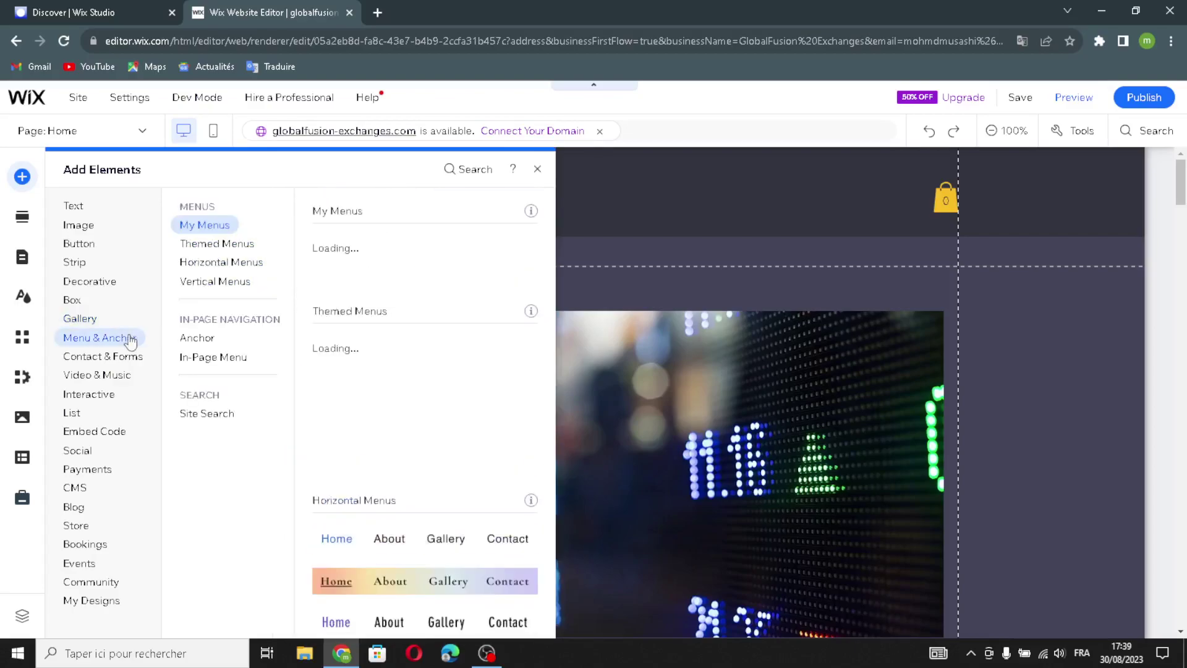
click(206, 245)
click(201, 261)
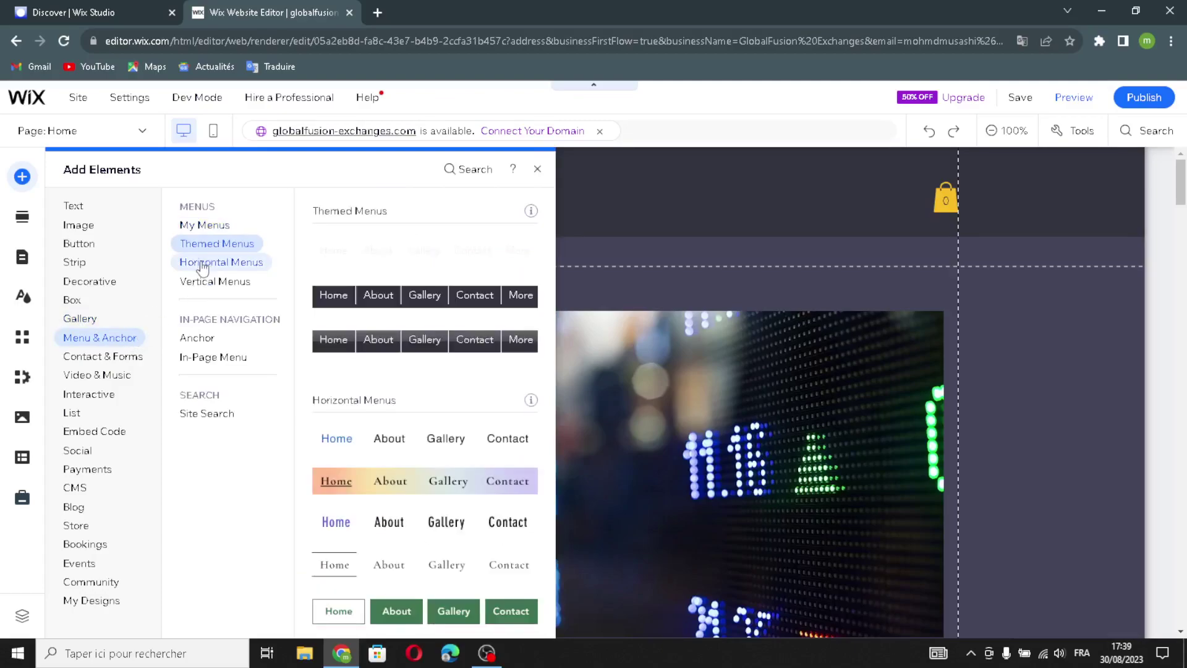
click(200, 281)
click(195, 337)
click(219, 357)
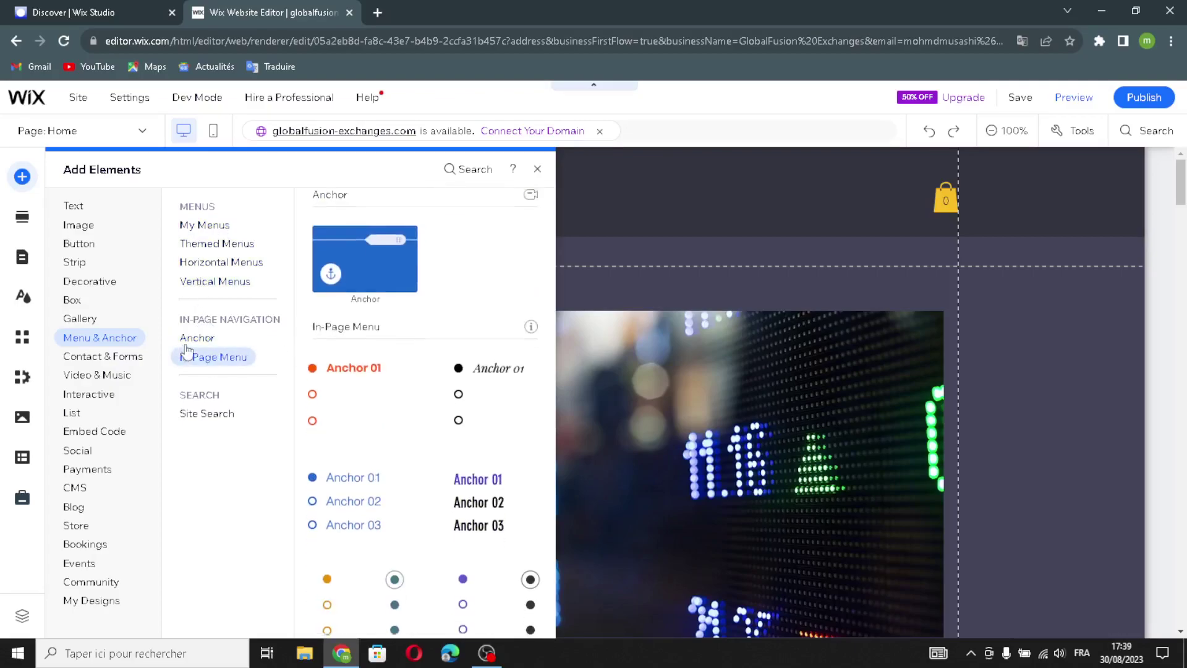
click(189, 411)
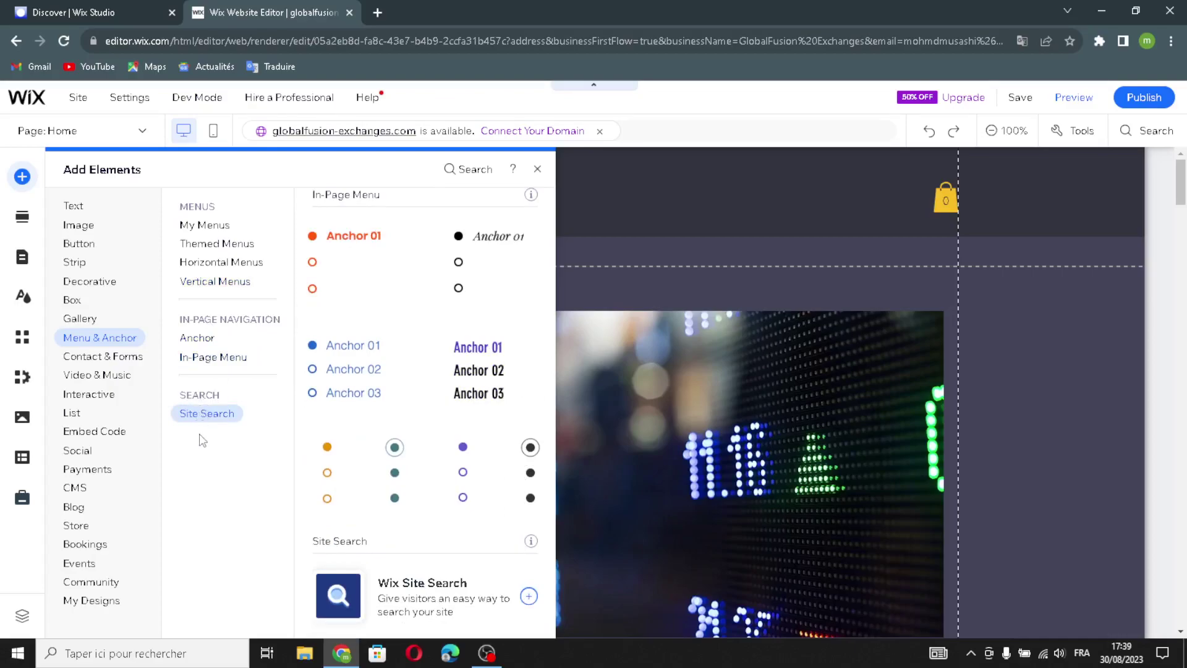
- Review the form templates, including contact, order, registration, donation, application, feedback, request, waiver and subscribe forms
click(142, 364)
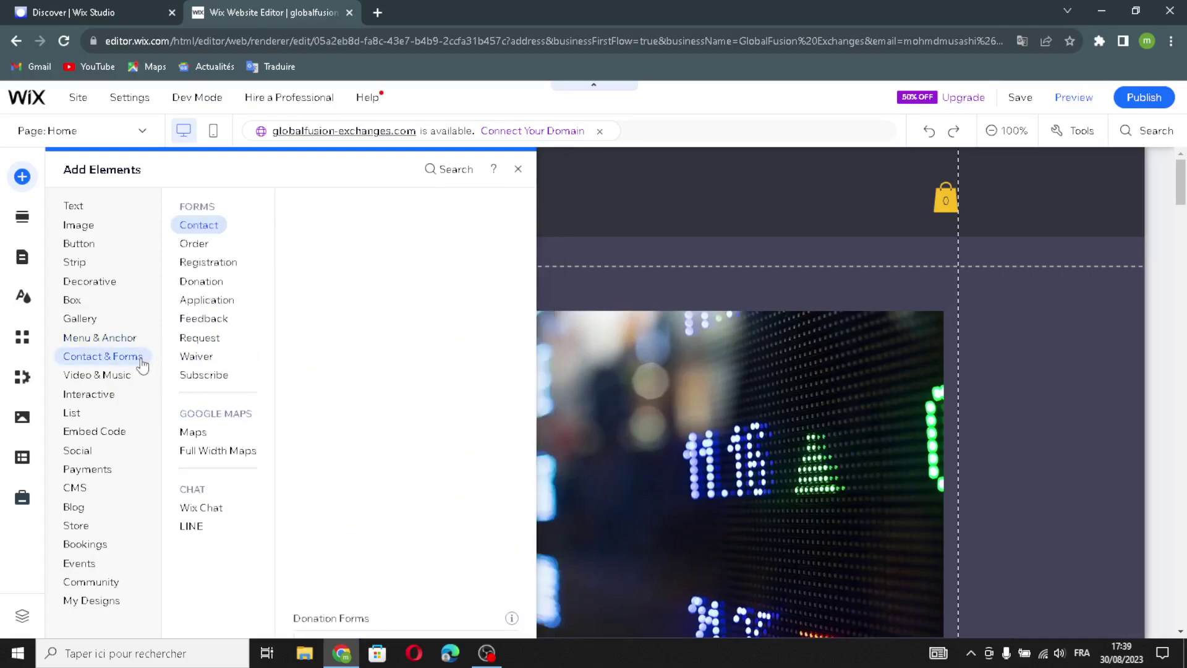
click(193, 261)
click(191, 224)
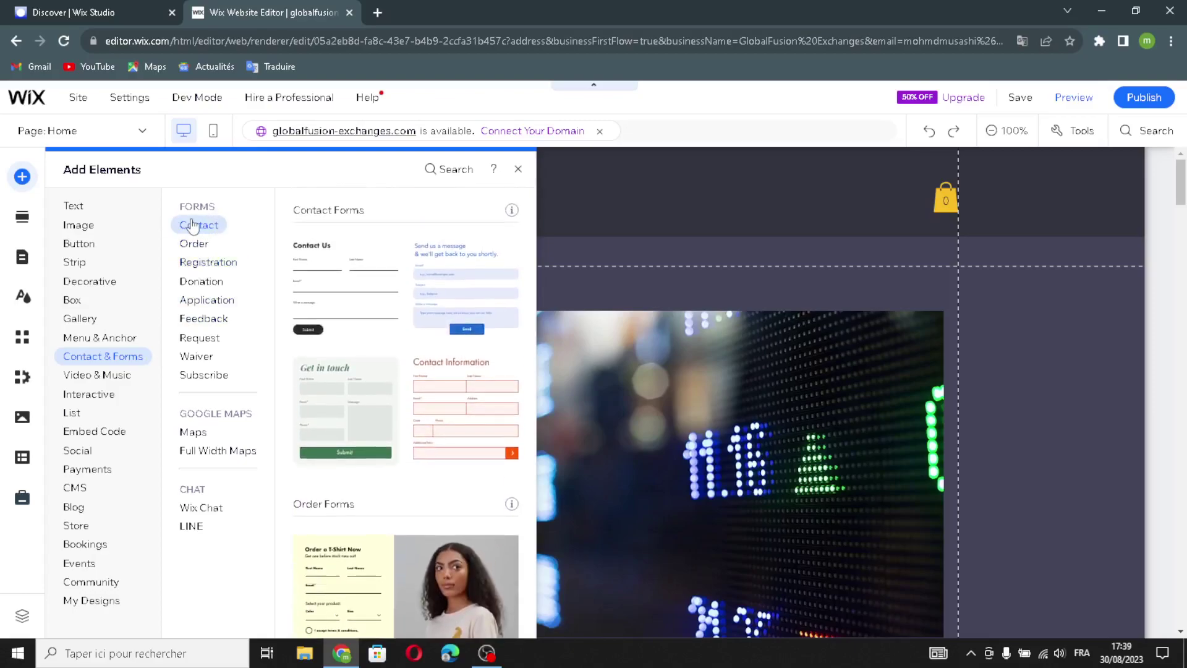
click(194, 243)
click(197, 228)
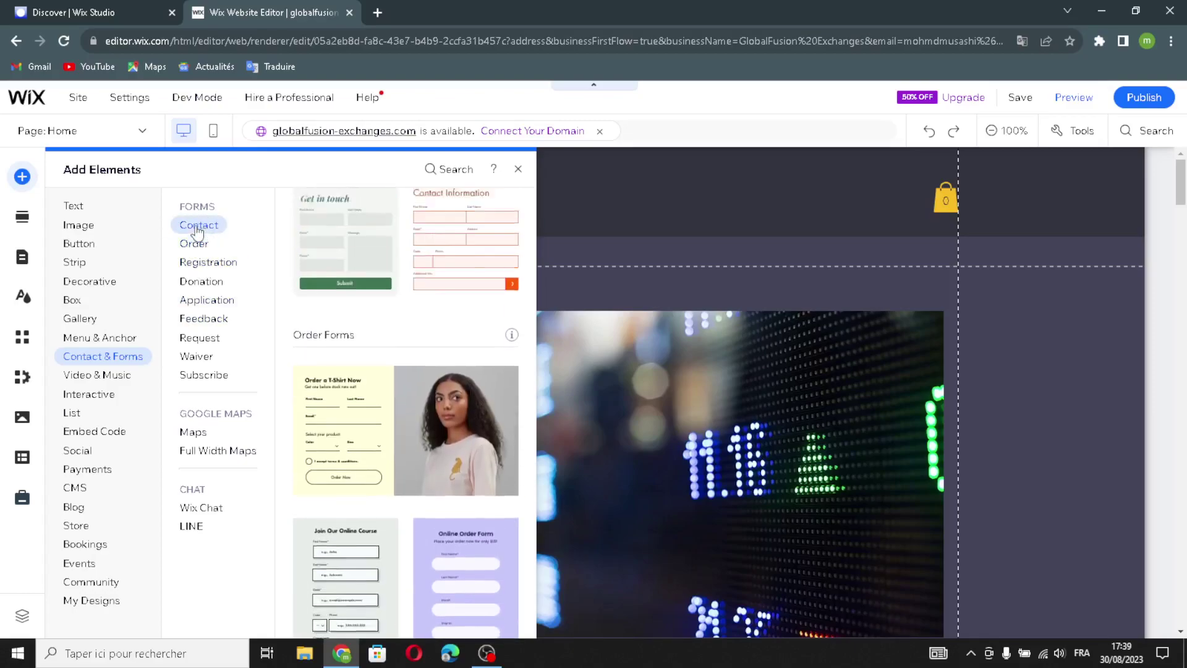
click(194, 243)
click(197, 261)
click(190, 283)
click(192, 300)
click(189, 320)
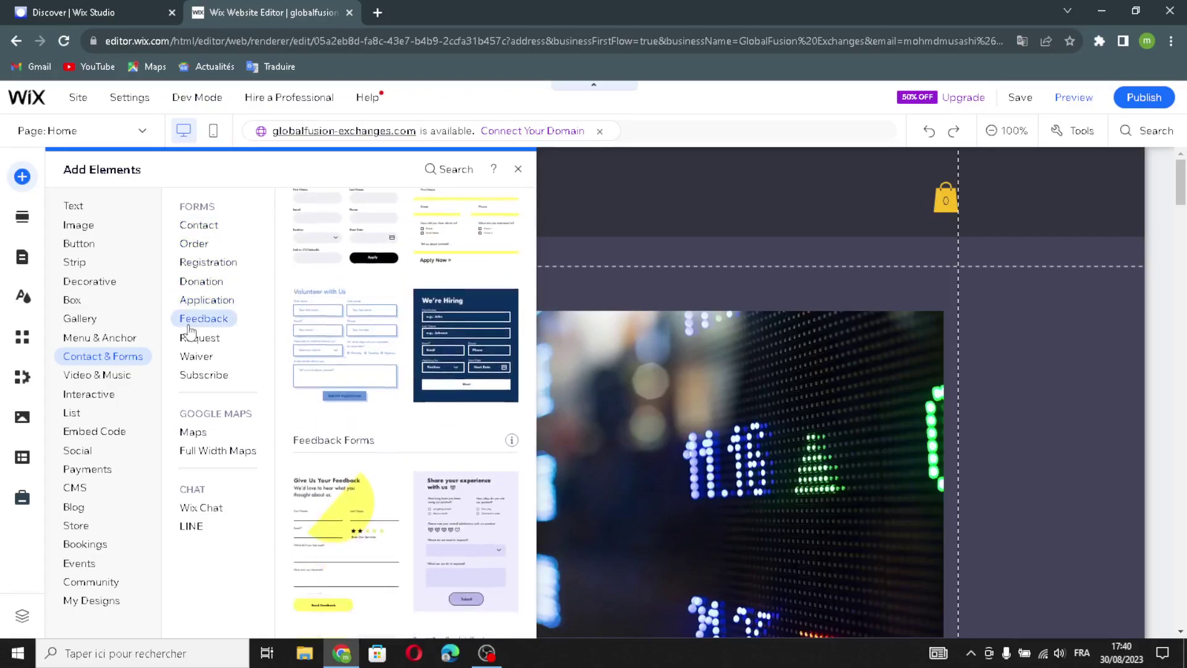
click(192, 338)
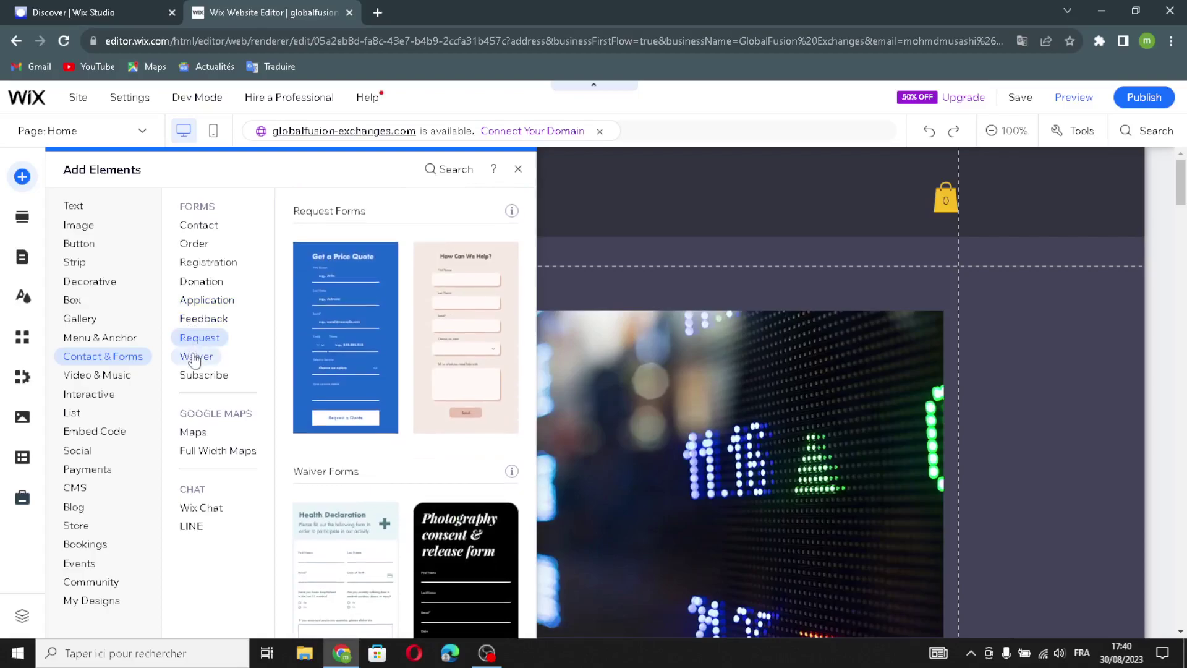
click(195, 359)
click(201, 375)
- Review the standard and full width Google Maps elements and the Wix Chat and LINE chat elements
click(197, 432)
click(218, 450)
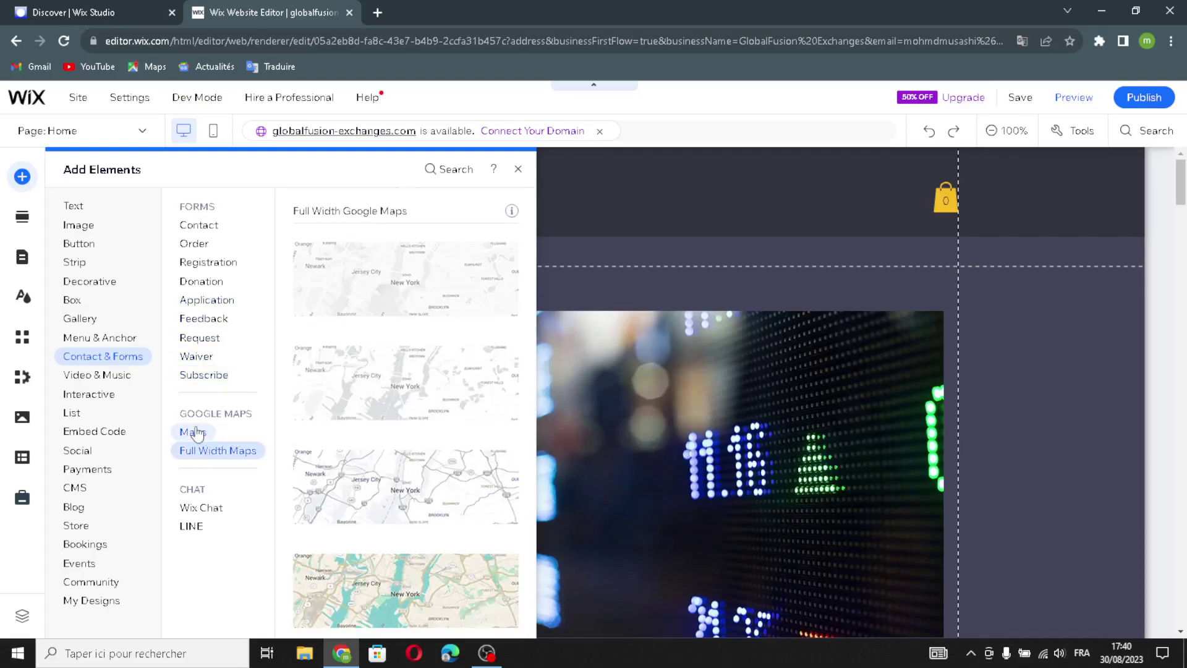
click(196, 431)
click(211, 450)
click(203, 506)
click(187, 528)
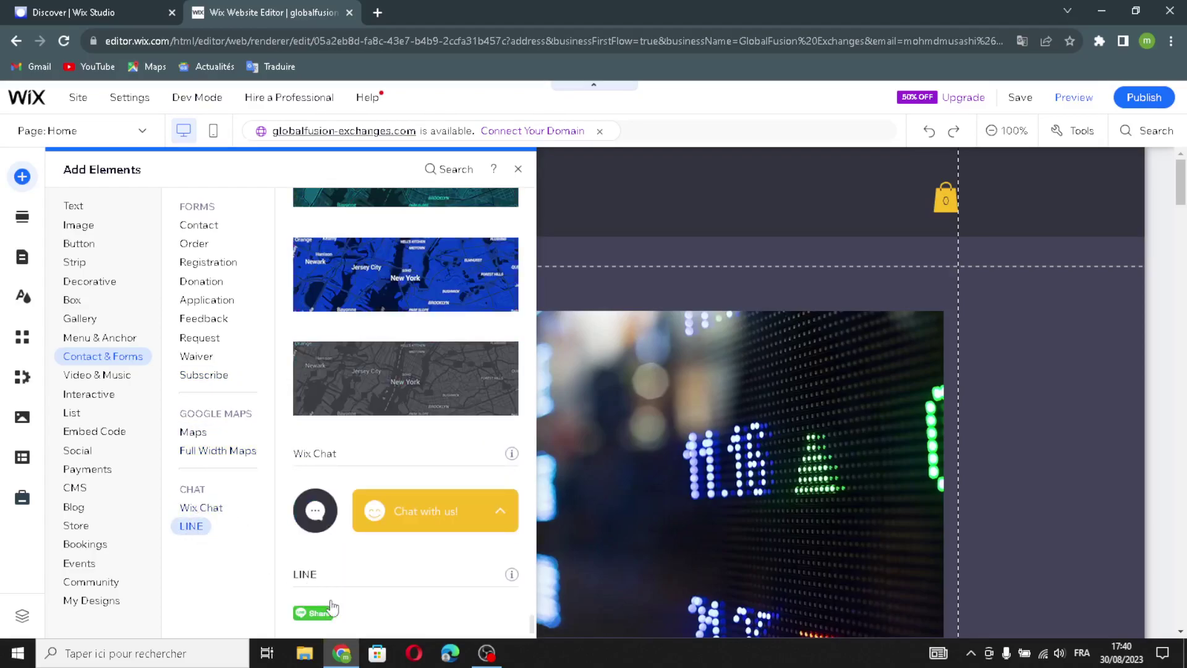
- Review the video and music players and the interactive elements, including slideshows, lightboxes and hover repeaters
click(121, 379)
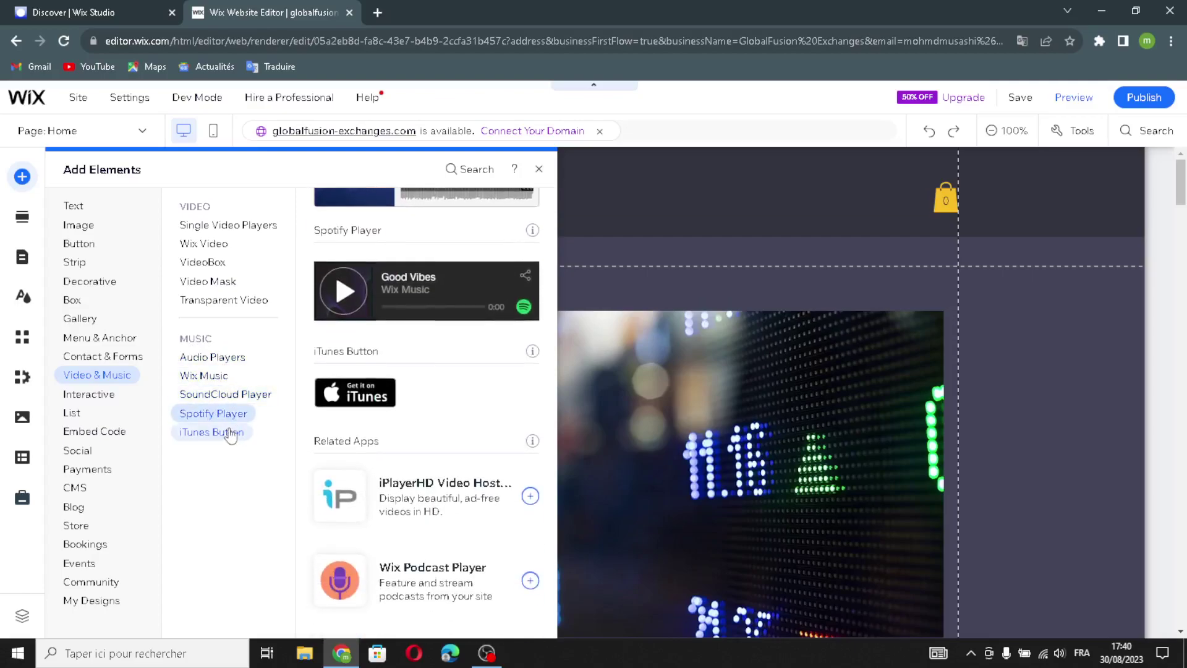
click(115, 397)
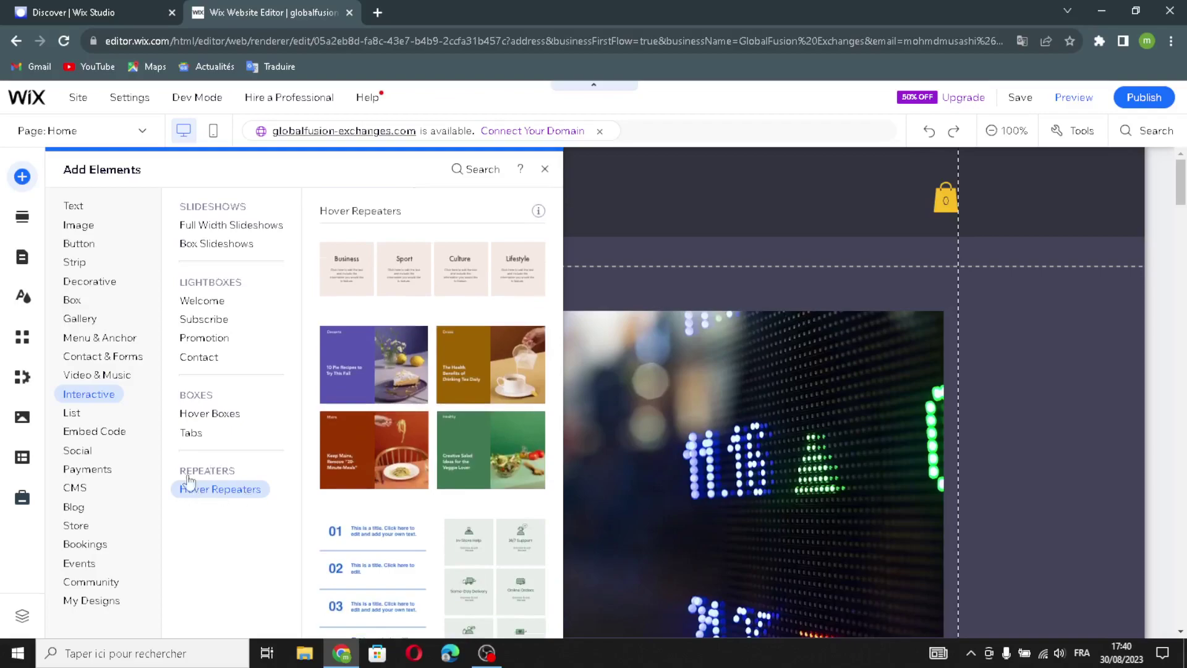
- Review the list repeaters and the embed code elements, including video and audio players, marketing tools, Velo Dev Mode and Lottie
mouse_move(73, 418)
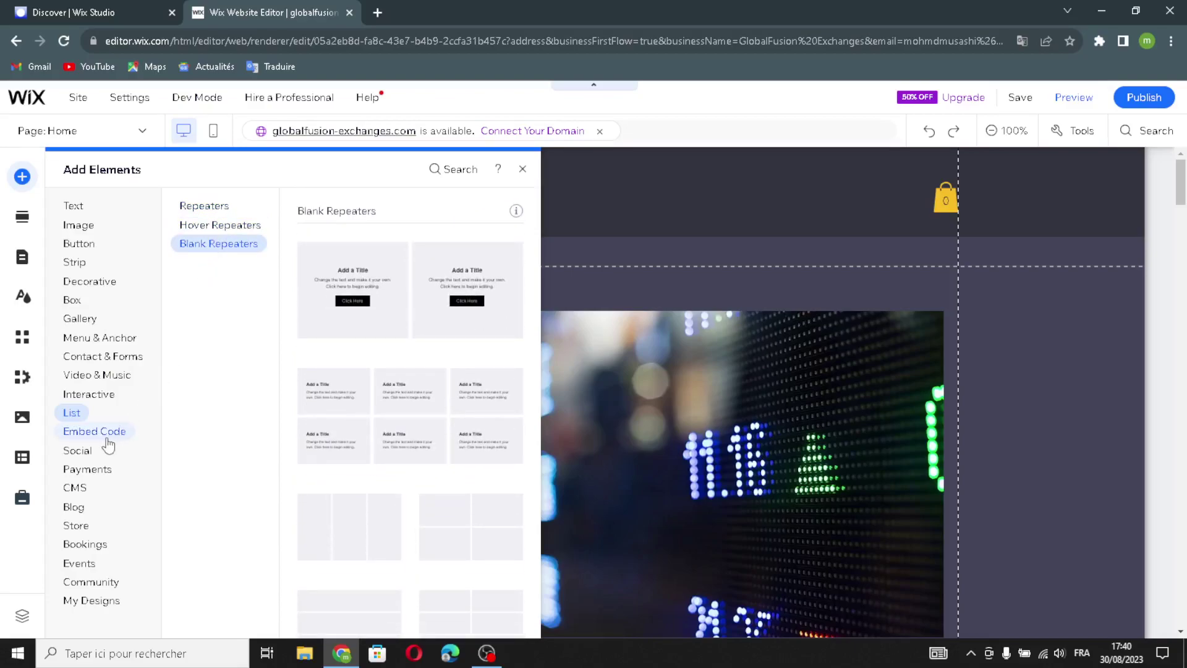
mouse_move(105, 440)
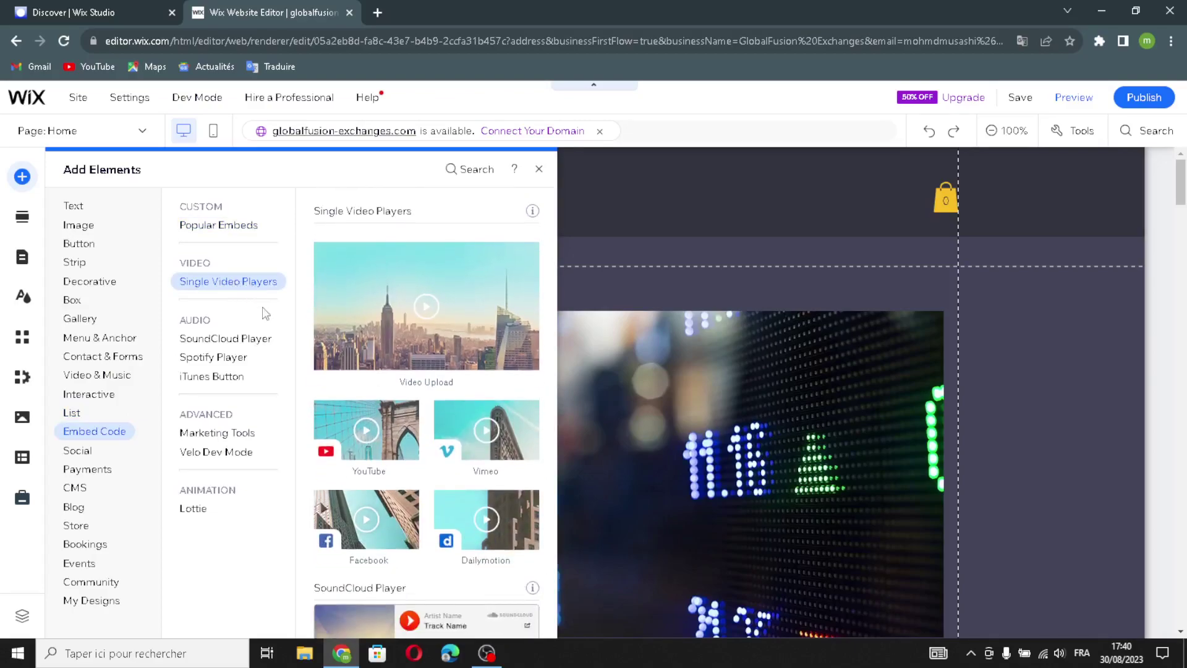
mouse_move(201, 360)
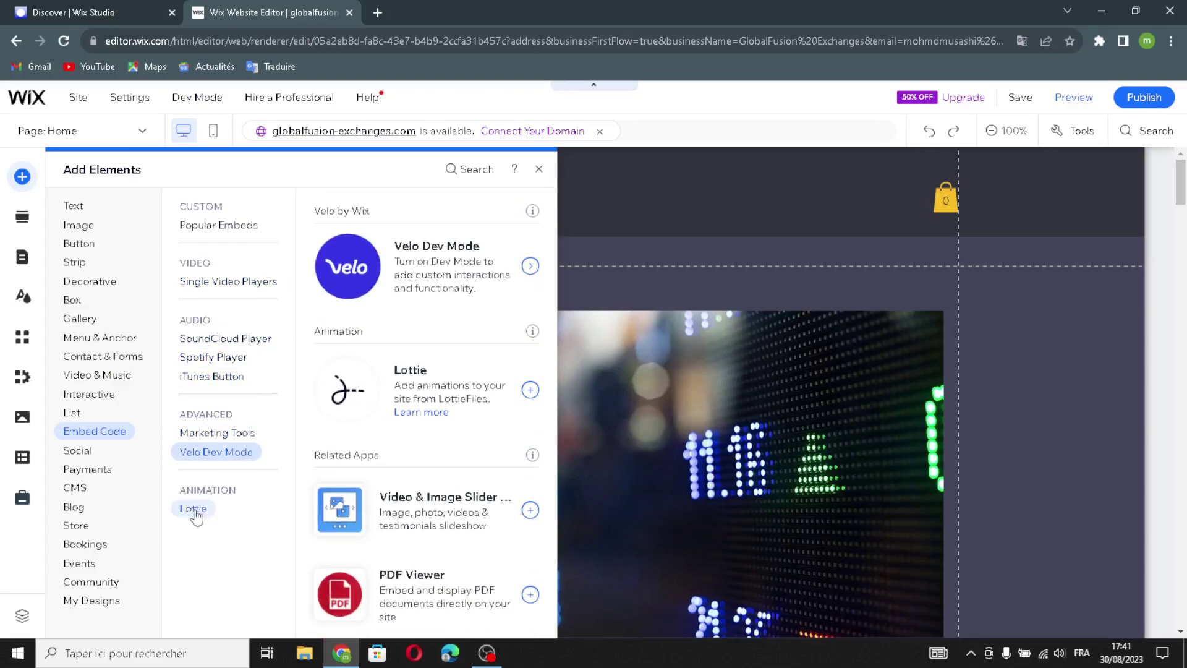
- Review the social elements, covering the social bar, Facebook, Twitter, Pinterest, VK, LINE and YouTube
click(79, 450)
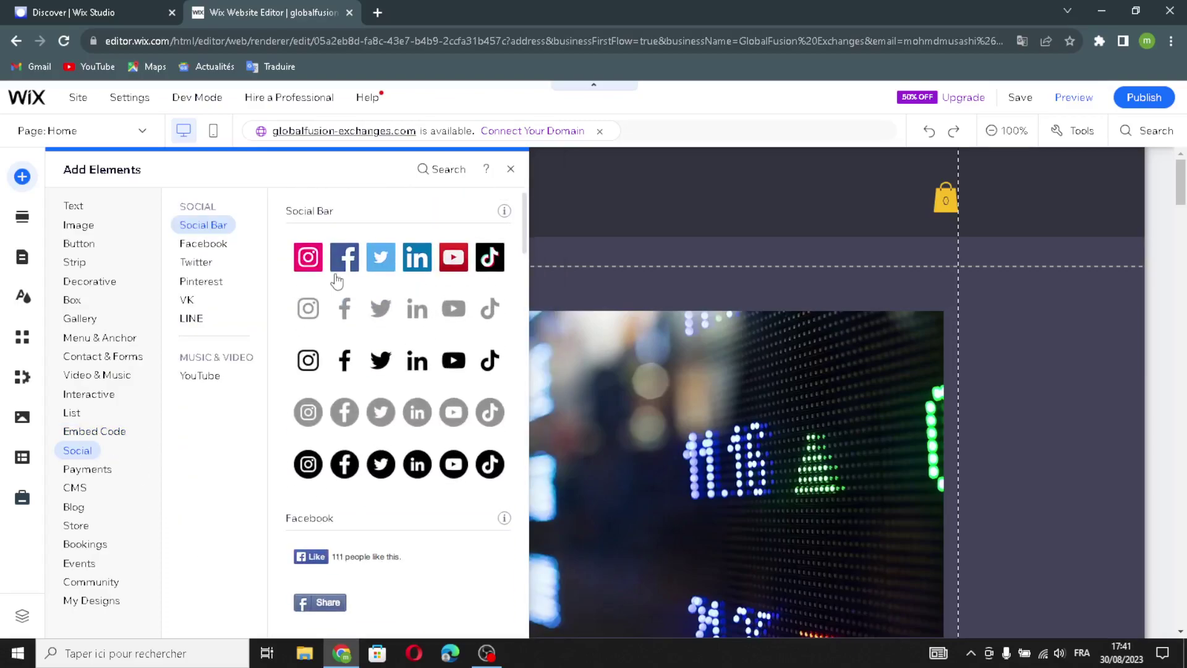
click(200, 243)
click(194, 263)
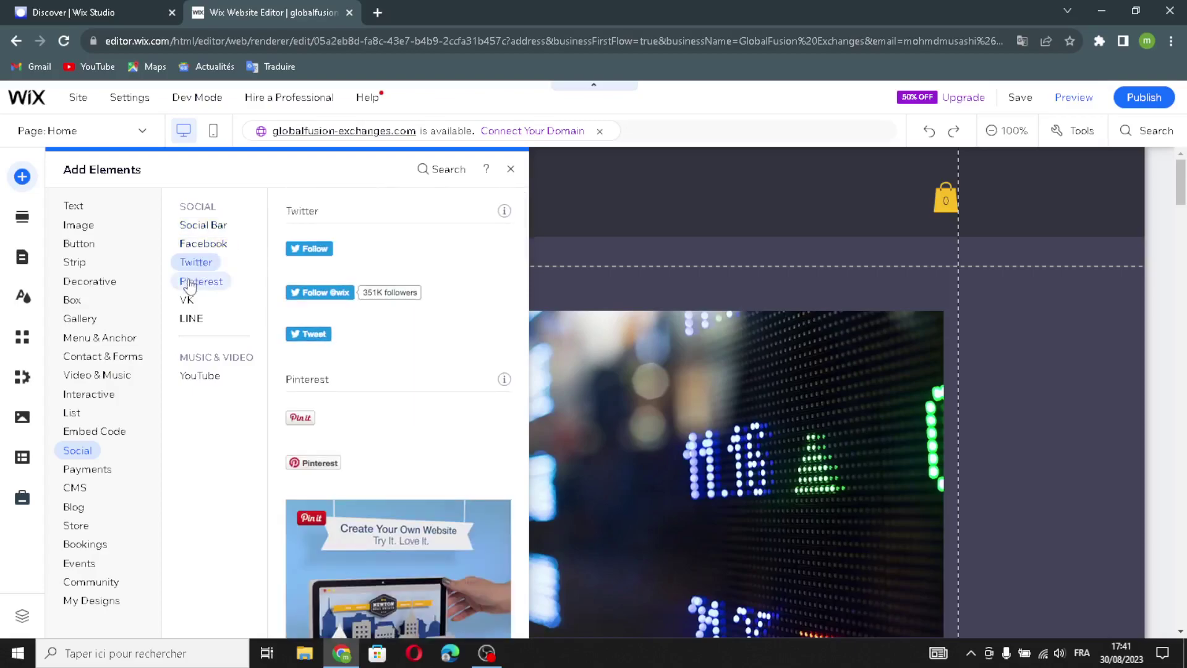
click(199, 281)
click(186, 300)
click(192, 319)
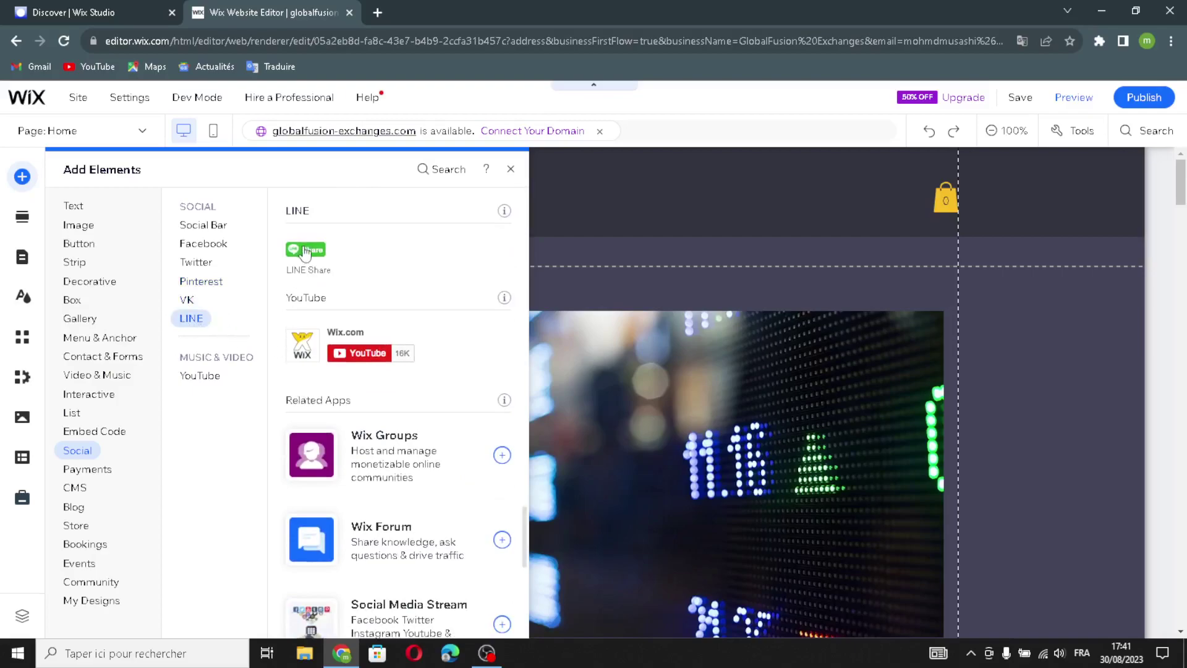
click(207, 375)
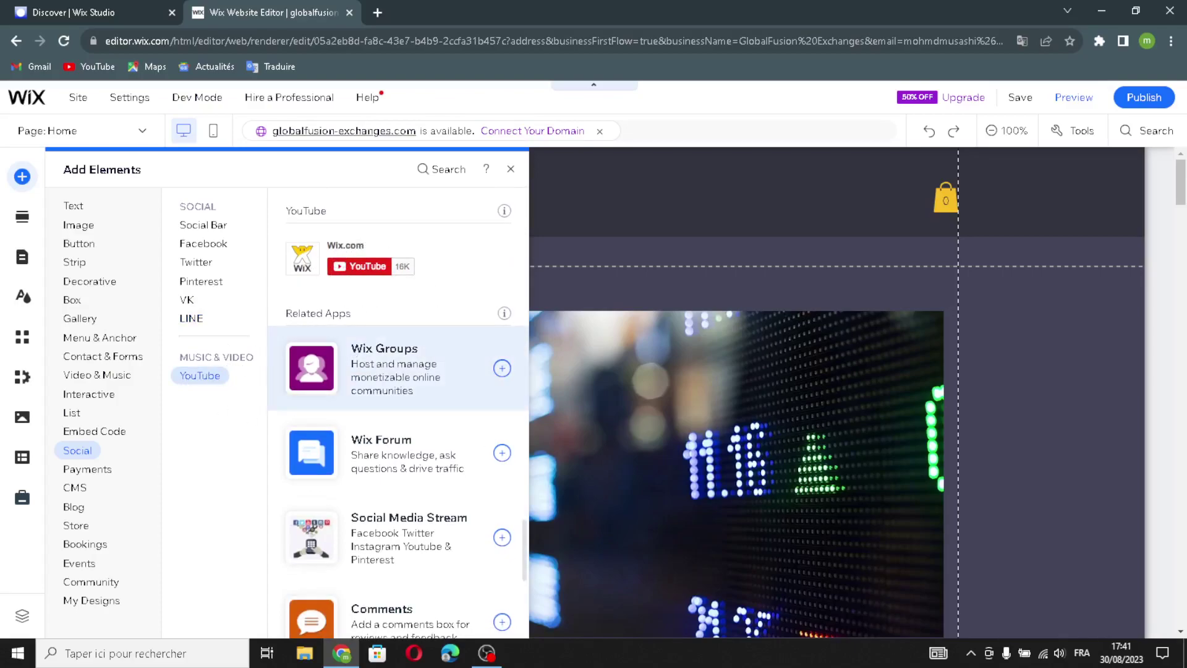
- Review the remaining element categories from payments through bookings, events and community to saved custom designs
click(87, 470)
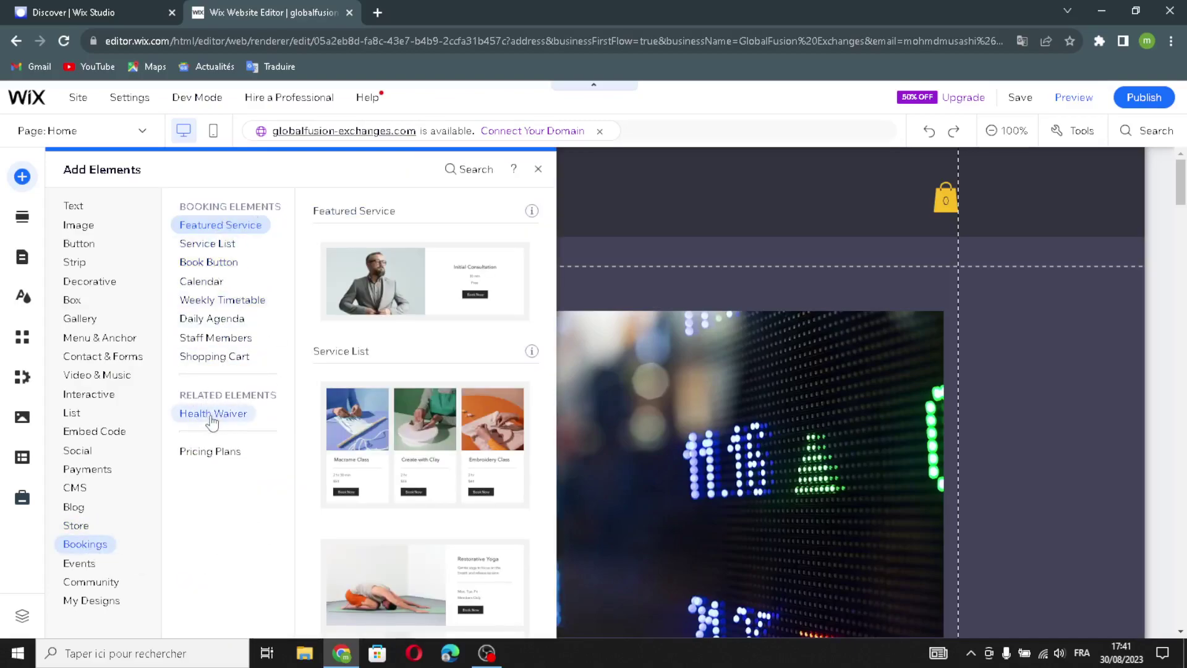
click(79, 563)
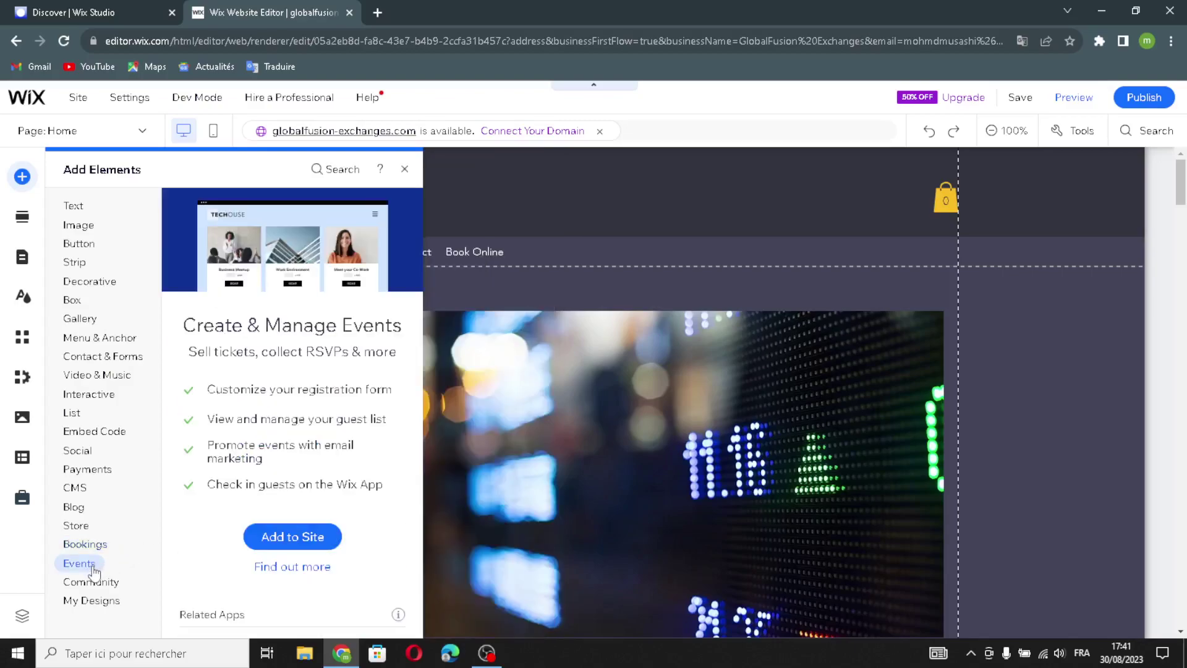
click(91, 582)
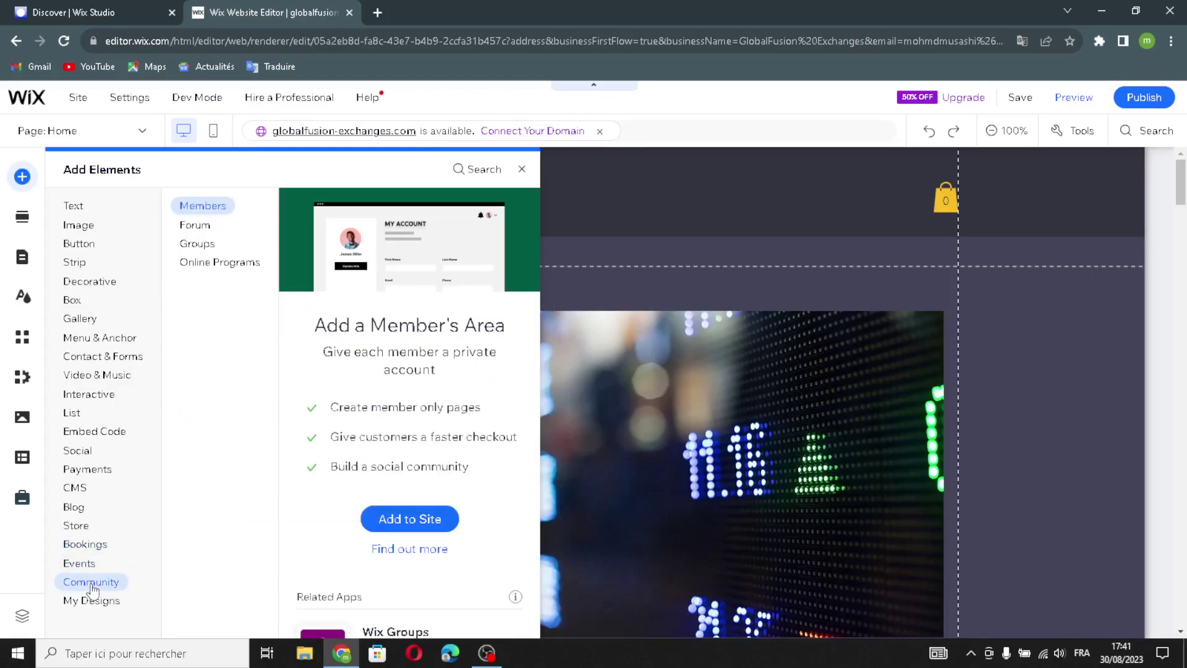
click(78, 603)
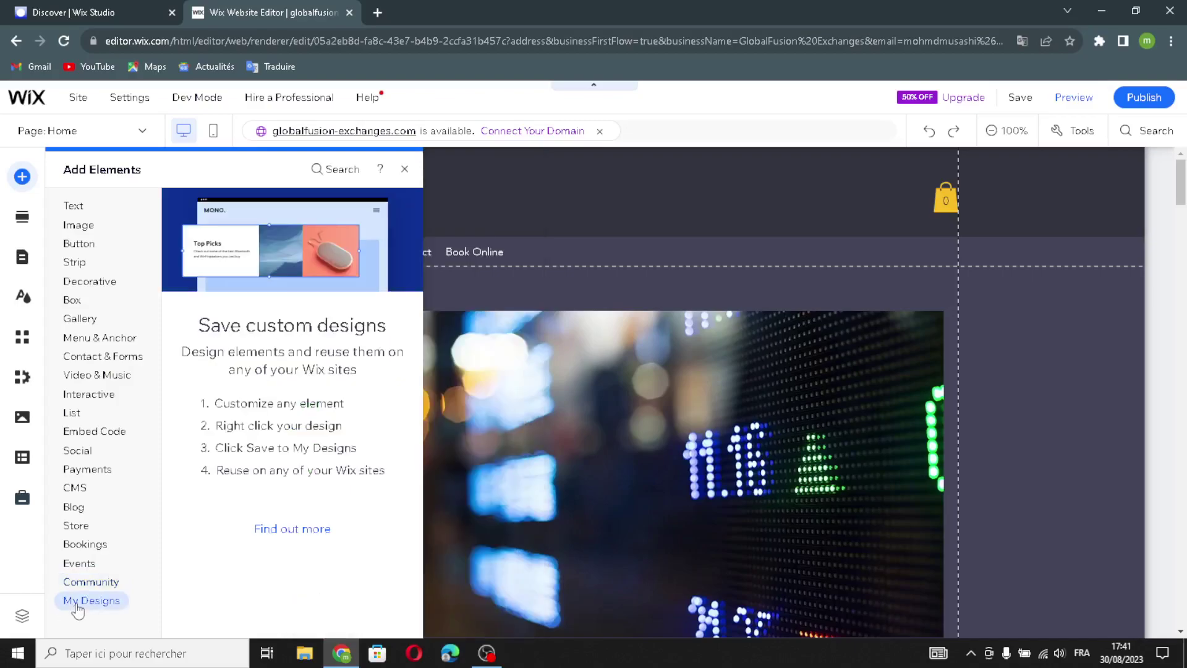
- Review the ready-made page sections, the site's pages and menu, and the site design options
click(22, 217)
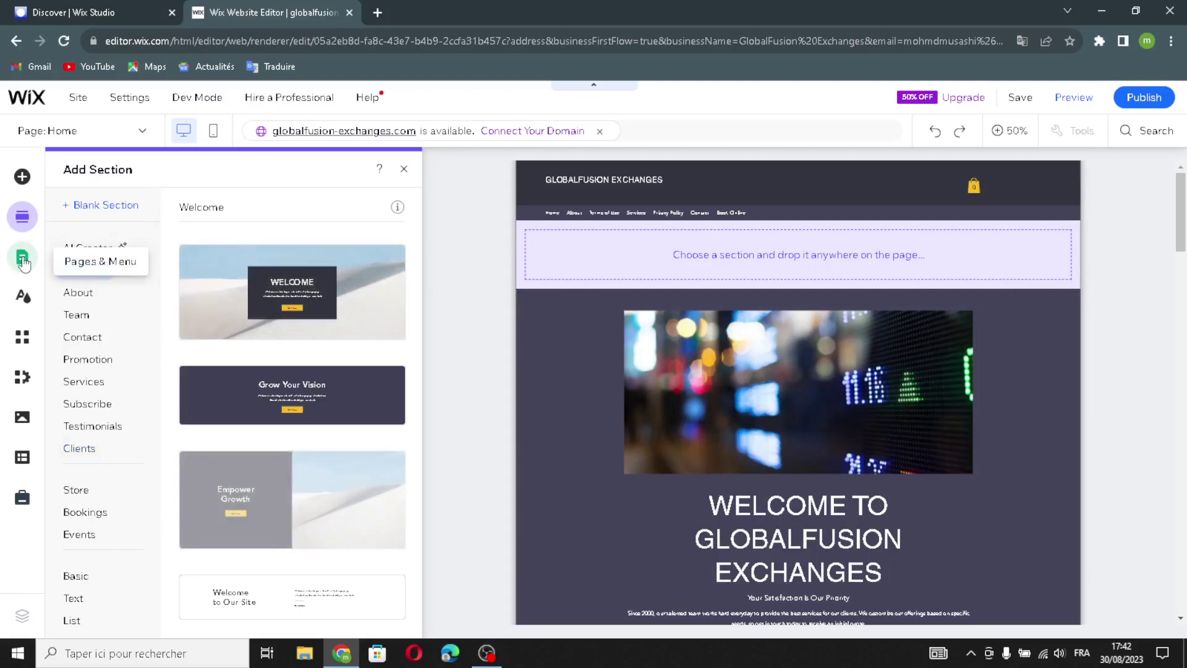
click(22, 257)
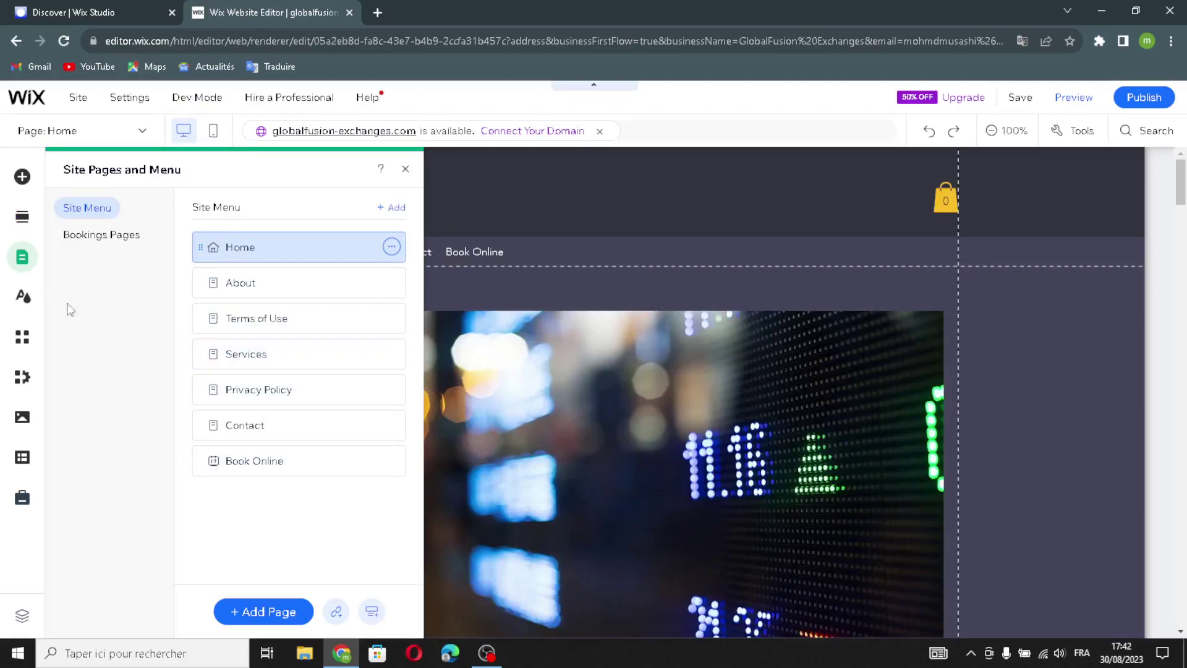
click(22, 296)
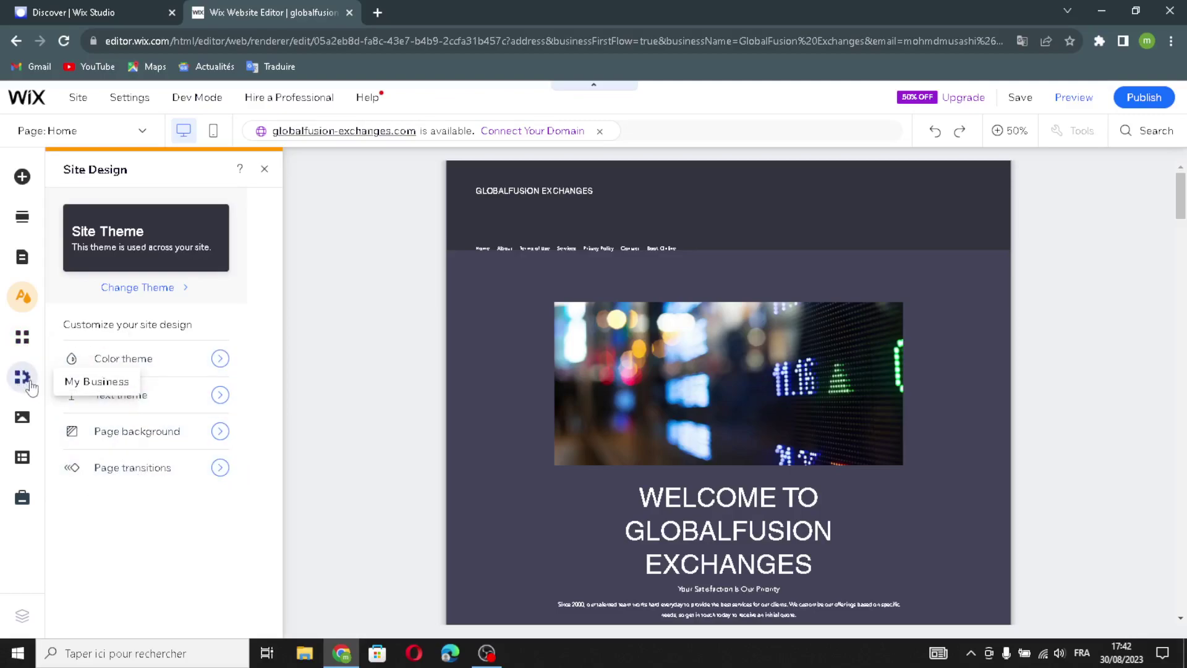
- Review the media upload sources, editing tools, and free Wix images and videos, as well as the CMS introduction
click(22, 420)
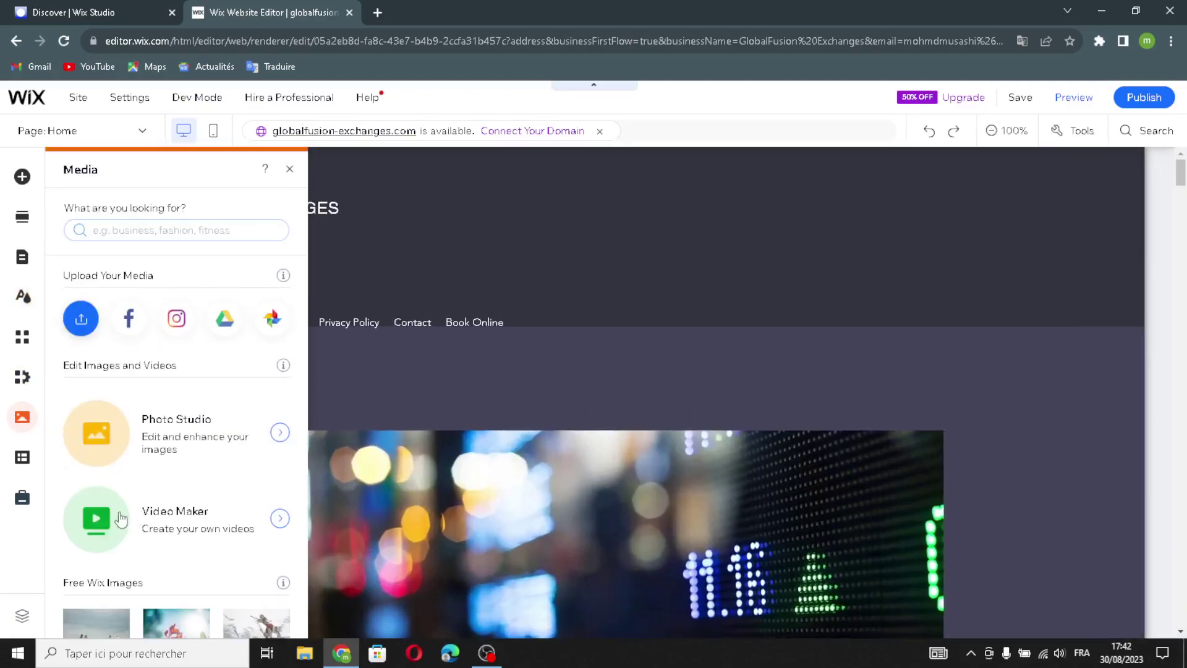
scroll(121, 520, down, 6)
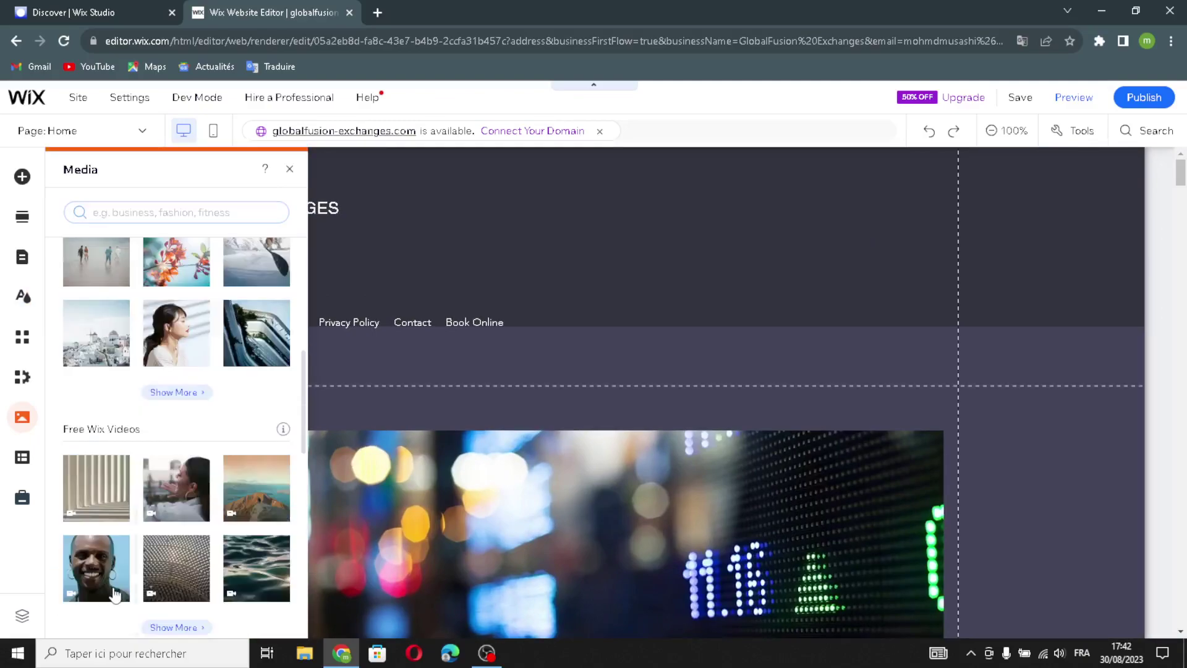
click(20, 467)
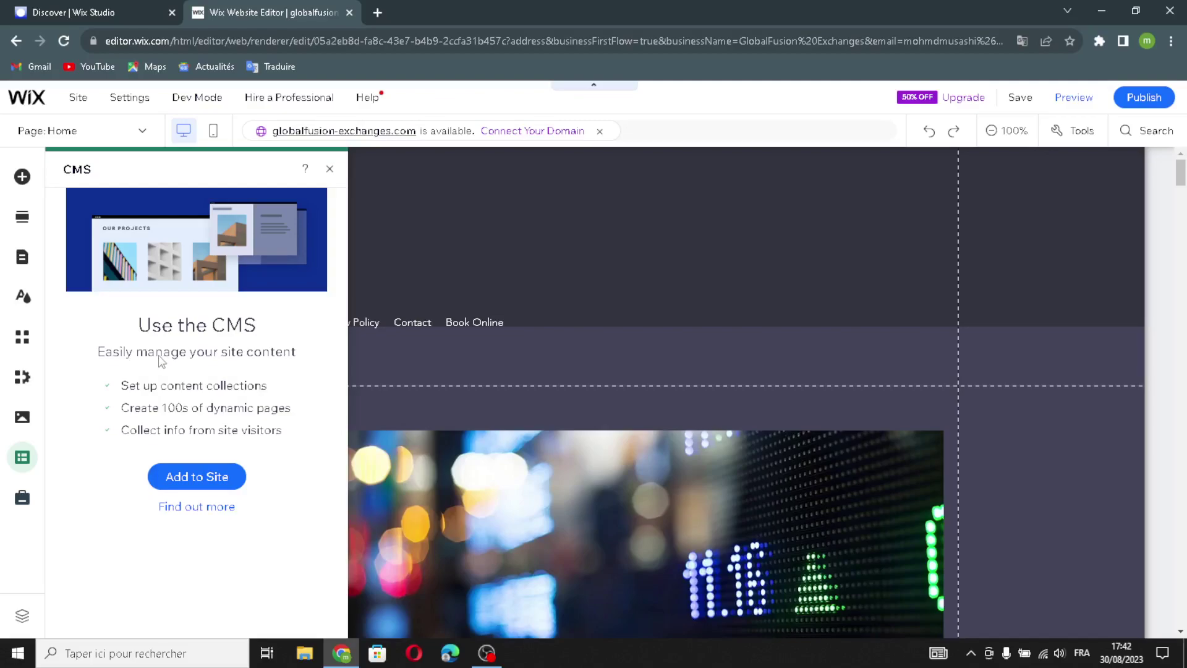
- Review the Marketing & SEO options and return to the Home page's Welcome section on the canvas
click(22, 499)
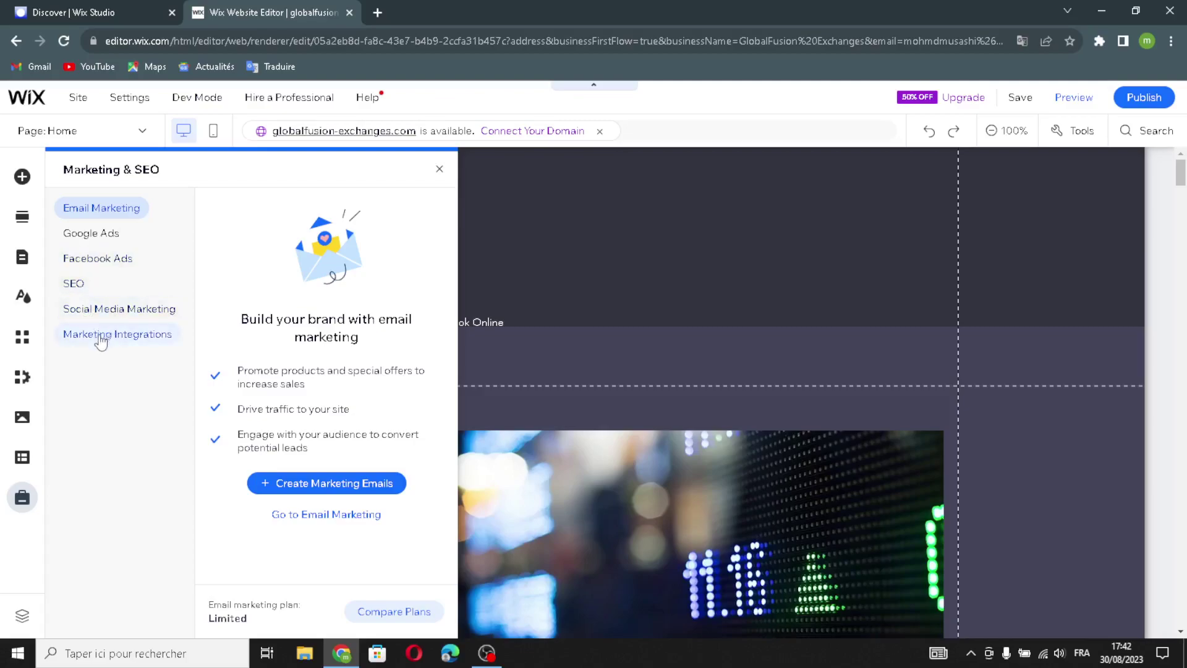
click(439, 169)
click(696, 180)
click(643, 405)
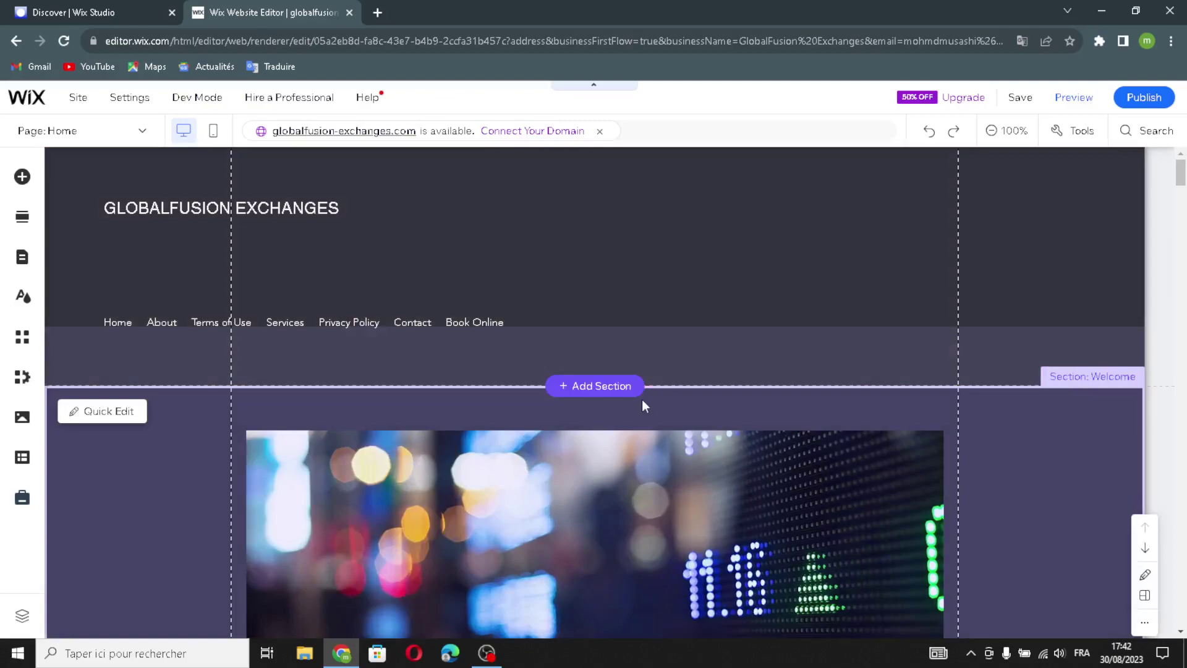